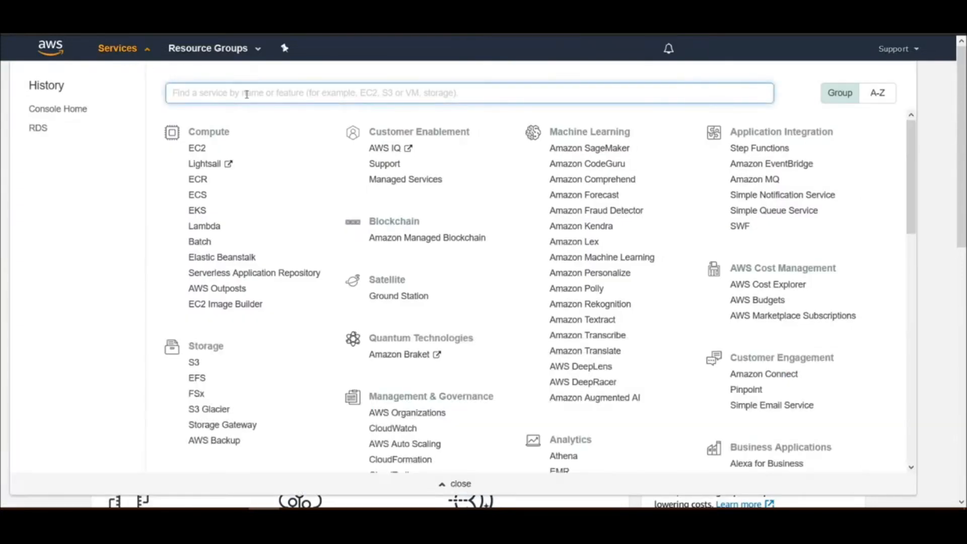
Open the IAM service and start creating a new policy
type("IAM")
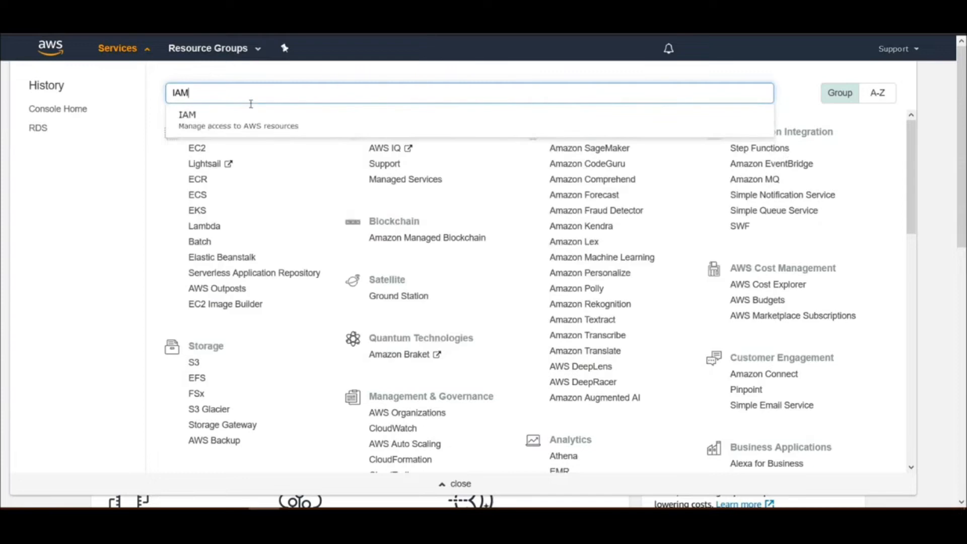
left_click(254, 115)
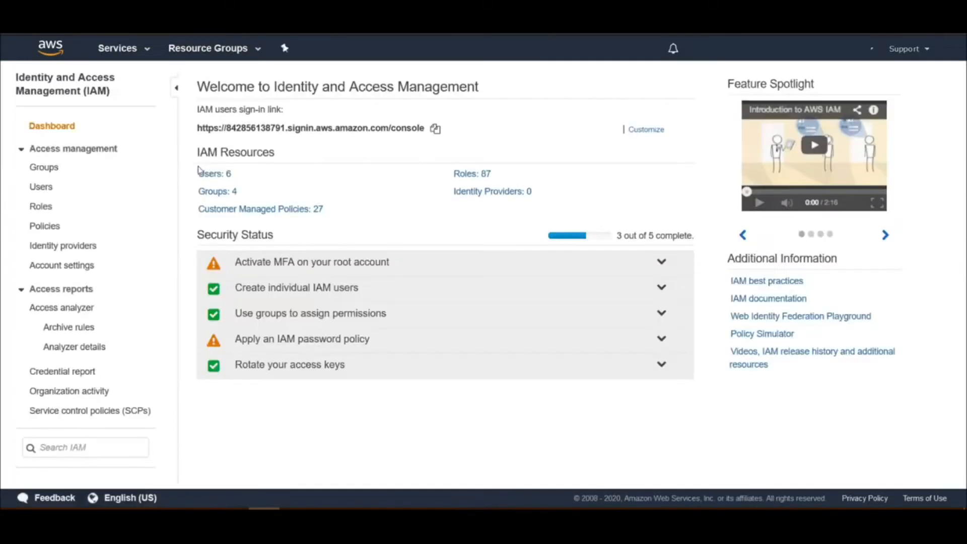
left_click(53, 232)
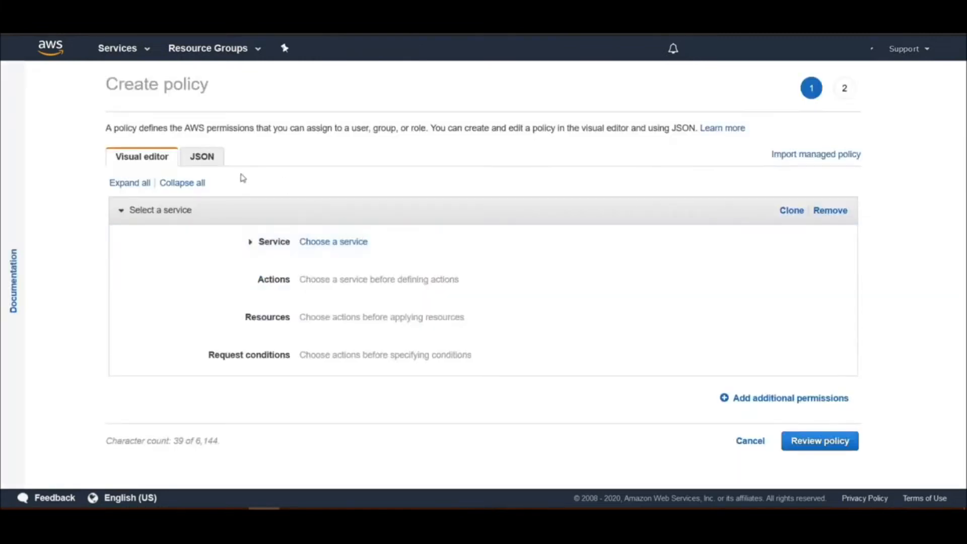
Replace the policy's JSON with the copied statements allowing RDS describe, stop and start and CloudWatch log writing, and proceed to the review
left_click(193, 160)
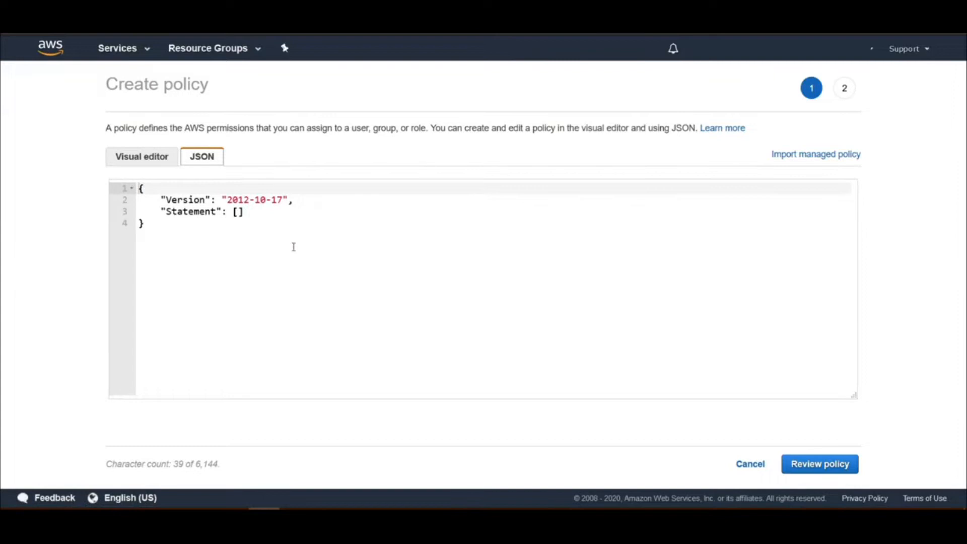
key("ctrl+a")
type("{     \"Version\": \"2012-10-17\",     \"Statement\": [         {             \"Effect\": \"Allow\",             \"Action\": [                 \"rds:DescribeDBInstances\",                 \"rds:StopDBInstance\",                 \"rds:StartDBInstance\"             ],             \"Resource\": \"*\"         },         {             \"Effect\": \"Allow\",             \"Action\": [                 \"logs:CreateLogGroup\",                 \"logs:CreateLogStream\",                 \"logs:PutLogEvents\"             ],             \"Resource\": \"*\"         }     ] }")
scroll(454, 346, "up", 2)
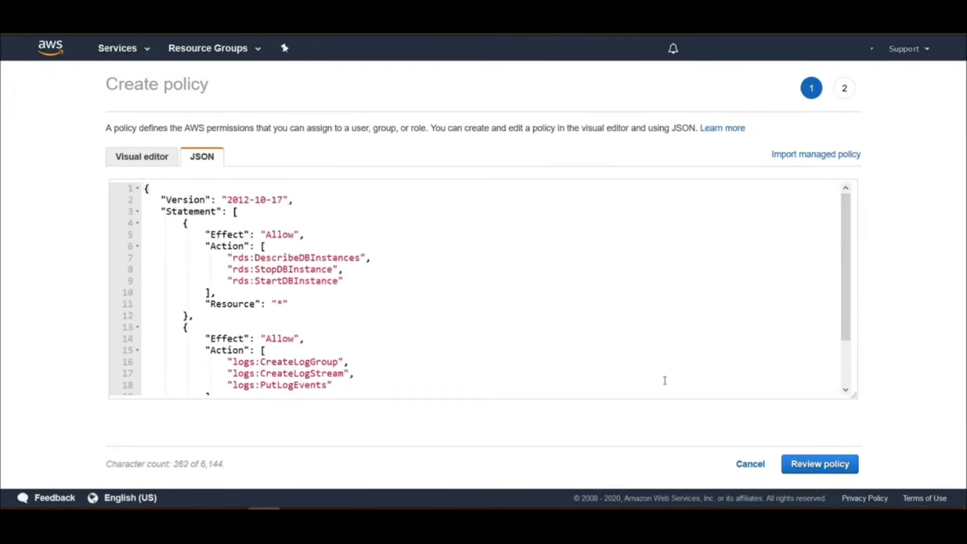
left_click(832, 468)
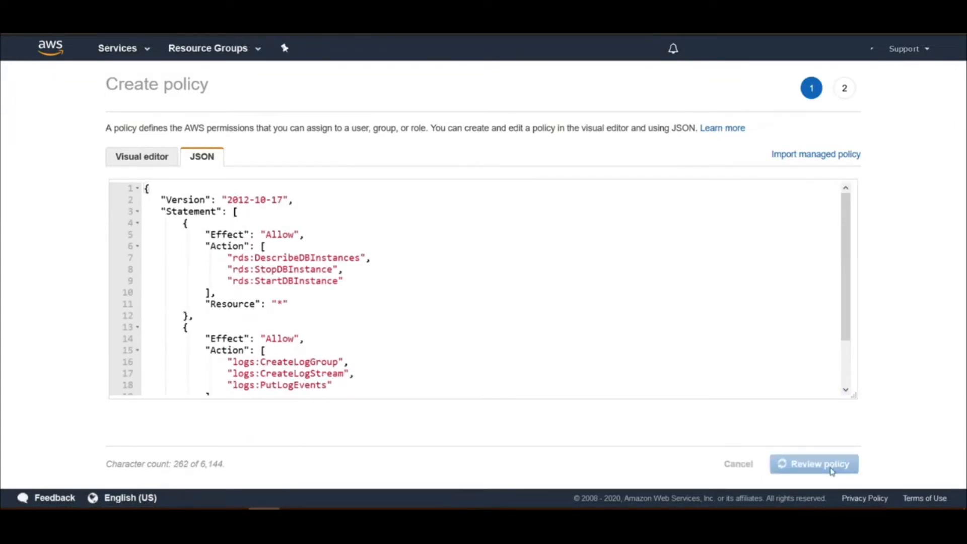
Create the policy as ManualRDSSchedule with the description "Used to start and stop instances", and filter the policy list by "manual"
left_click(247, 163)
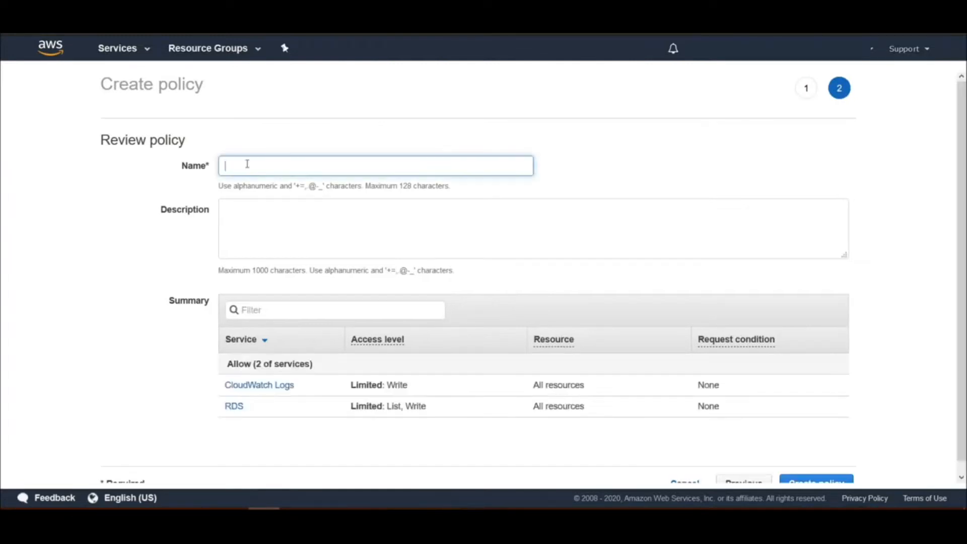
type("M")
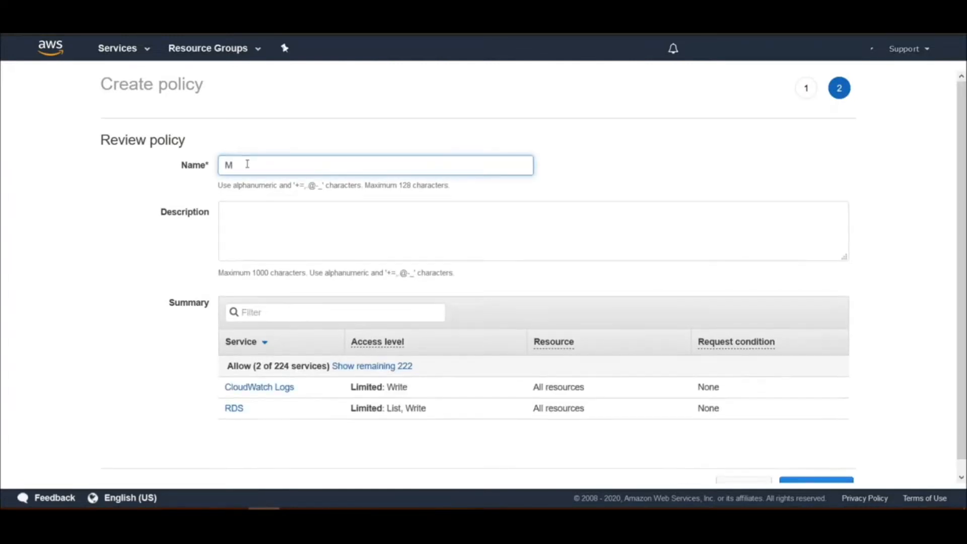
type("anualRDSSchedule")
left_click(288, 223)
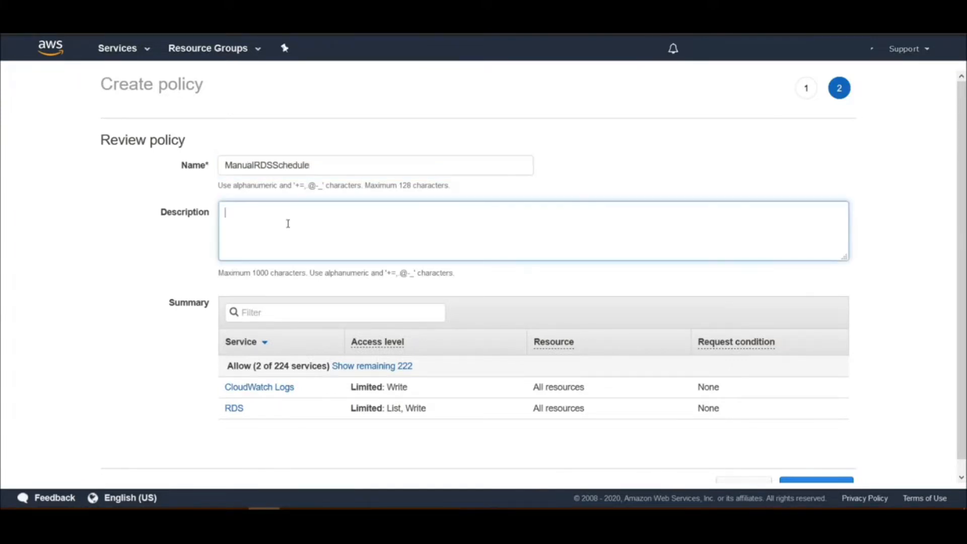
type("Used to start and stop instances")
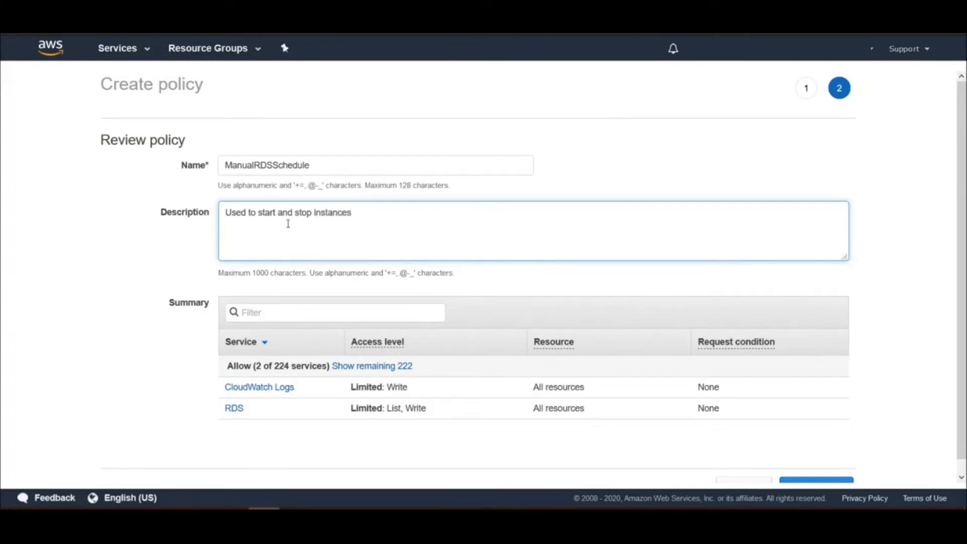
scroll(839, 438, "down", 1)
left_click(827, 473)
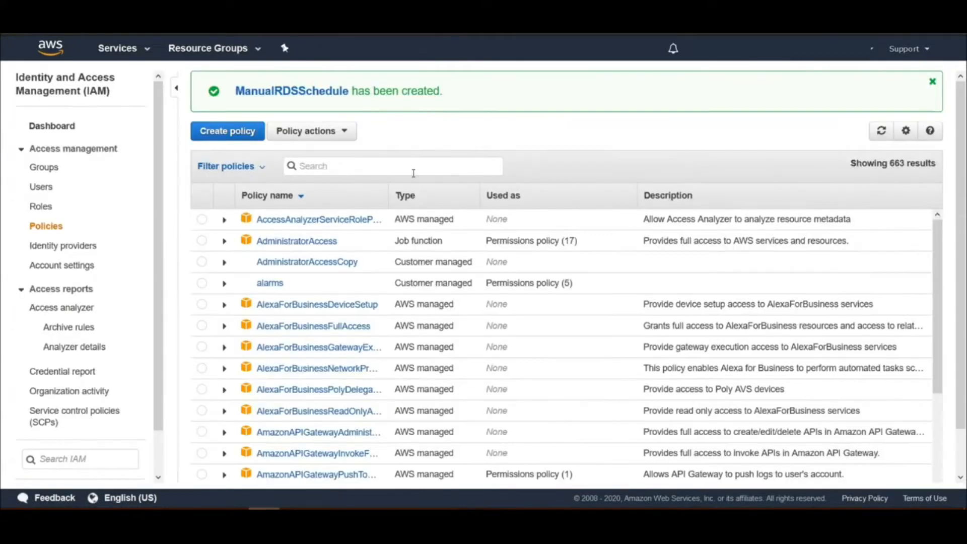
left_click(369, 165)
type("manual")
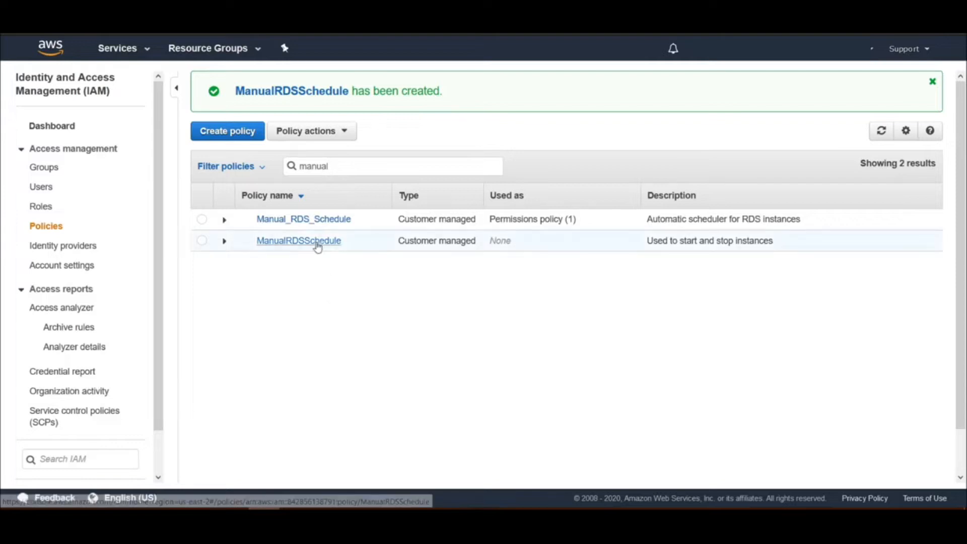
Start a new IAM role with Lambda as the trusted AWS service and continue to its permissions
left_click(42, 207)
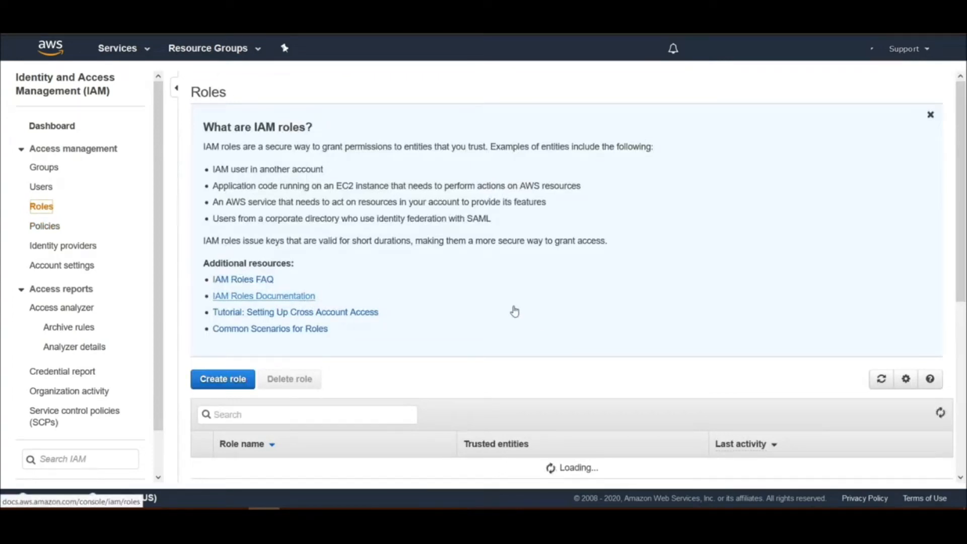
scroll(515, 309, "down", 2)
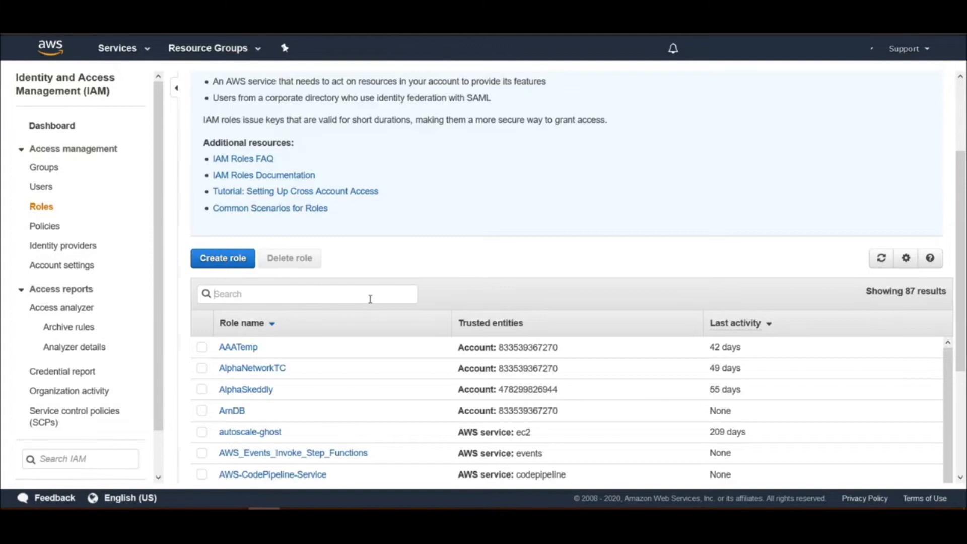
left_click(221, 261)
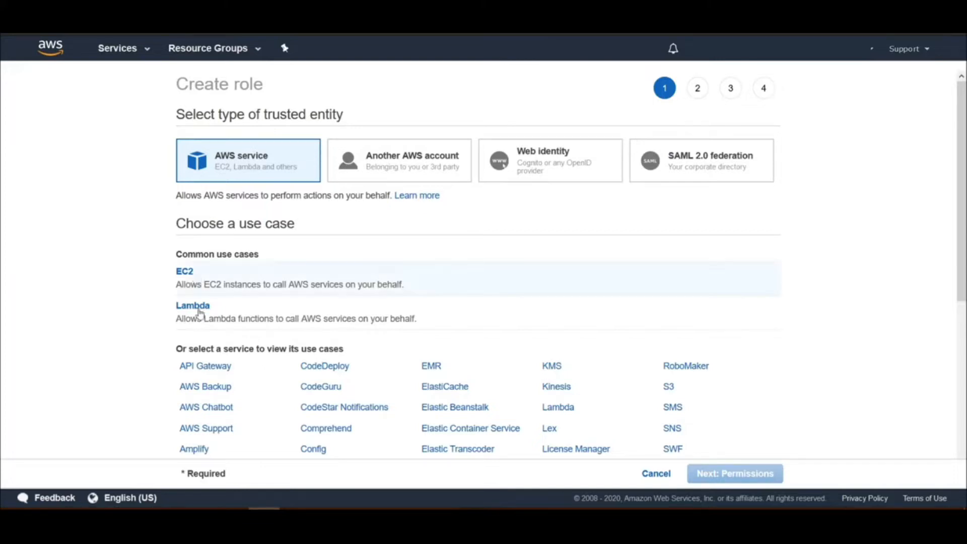
left_click(203, 314)
scroll(564, 262, "down", 3)
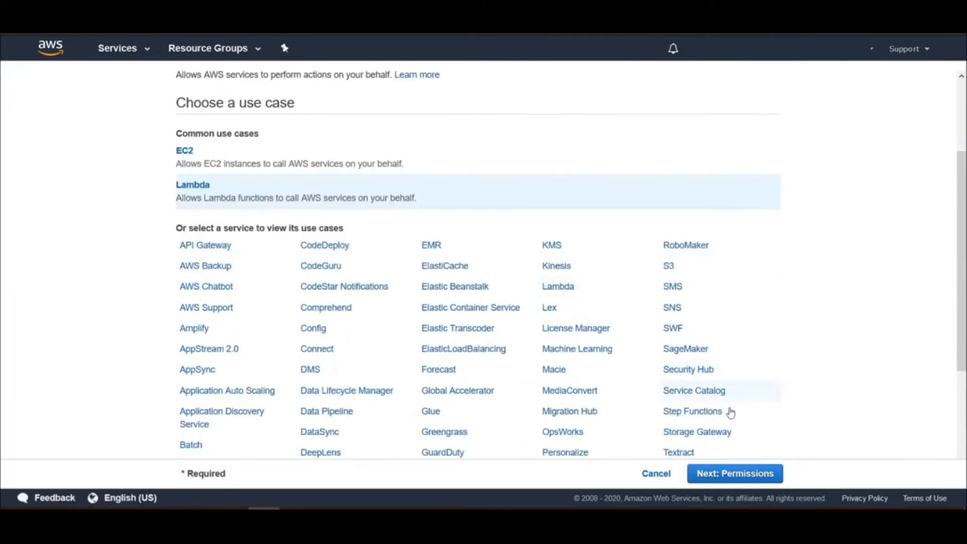
scroll(756, 438, "down", 3)
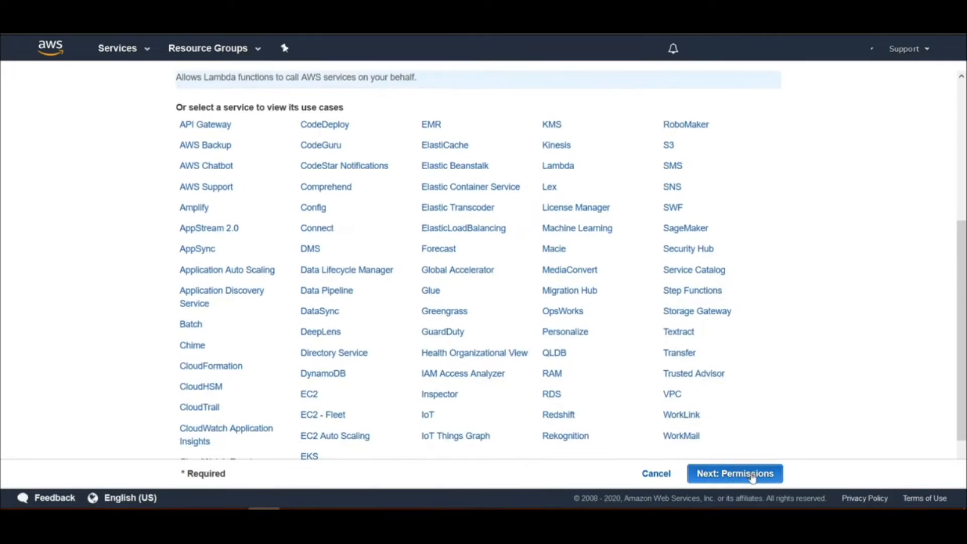
left_click(753, 477)
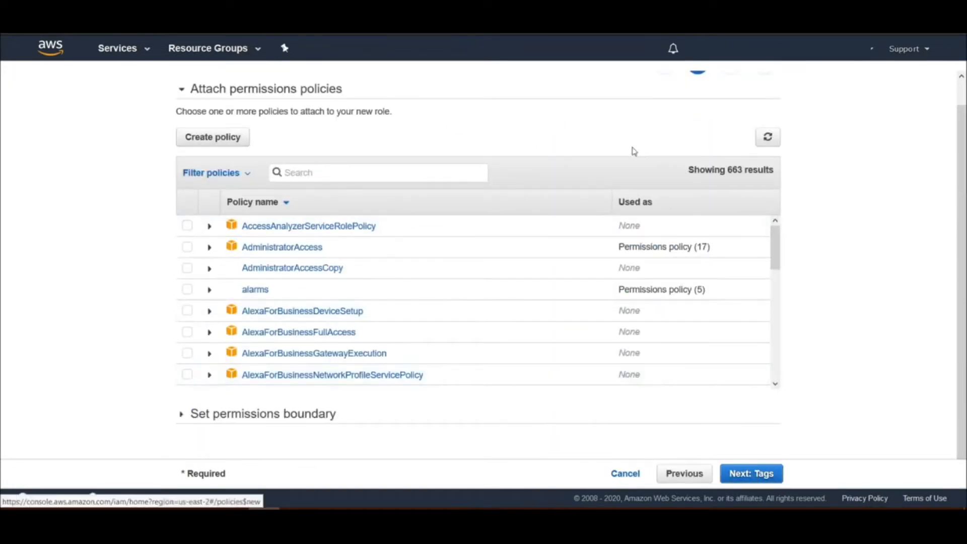
Attach the ManualRDSSchedule policy to the new role and continue to the review without adding tags
type("manu")
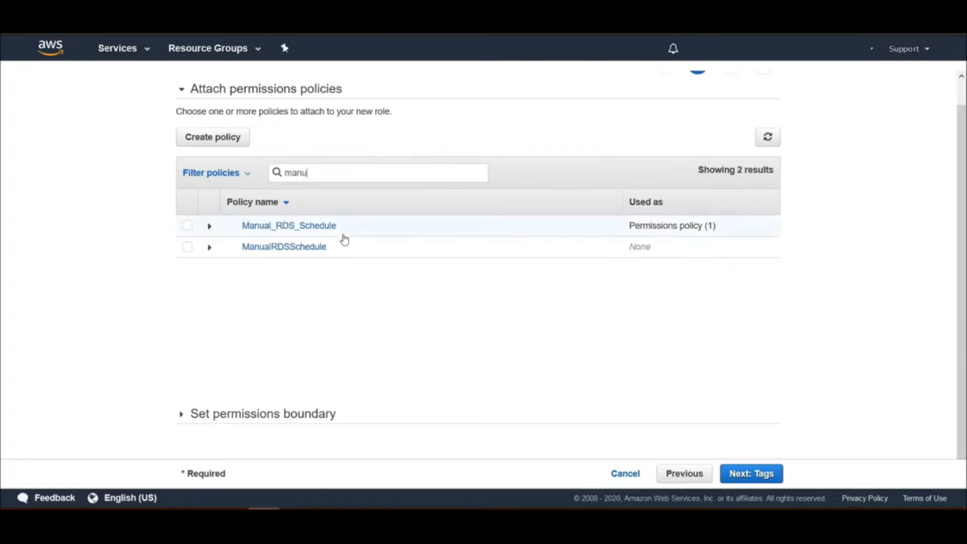
left_click(188, 247)
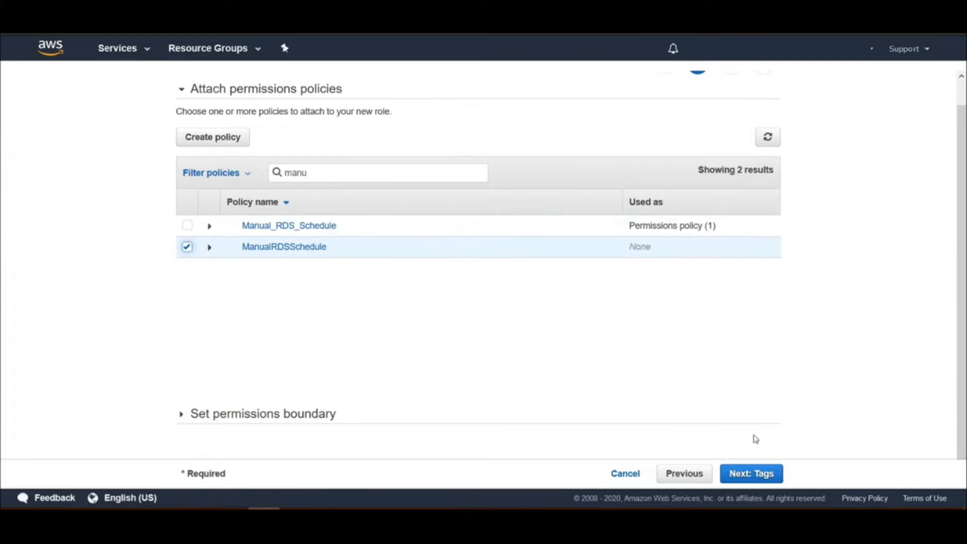
left_click(753, 475)
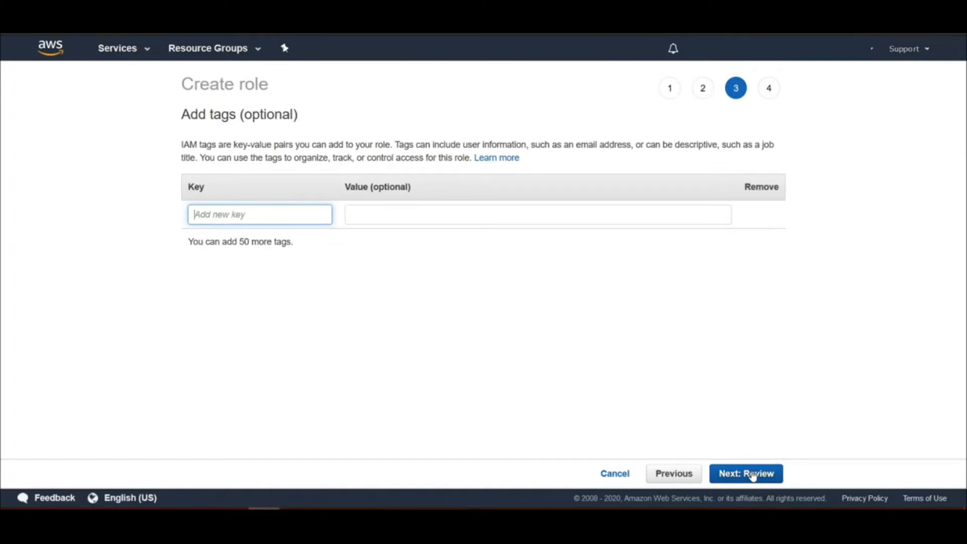
left_click(752, 475)
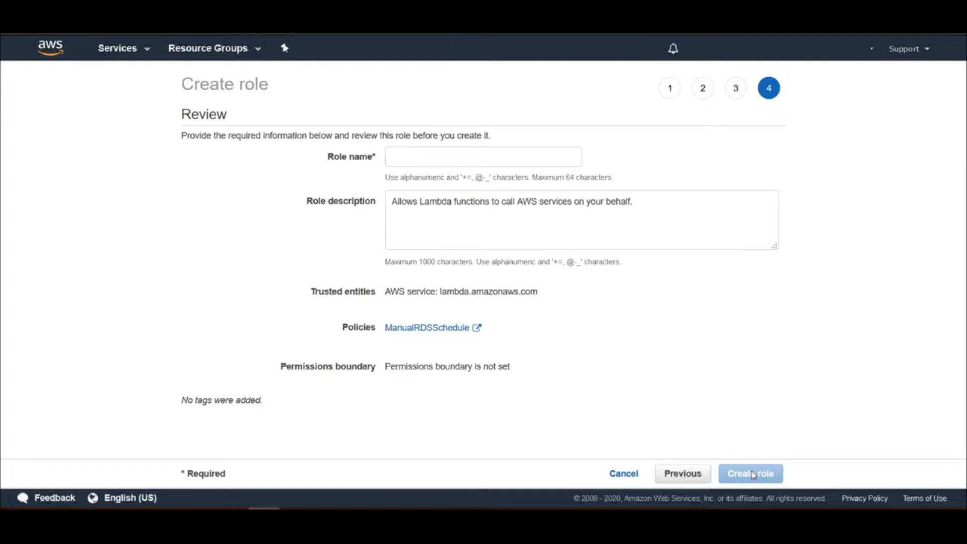
Name the role RDScheduler, create it, and filter the role list by "RDS"
left_click(474, 158)
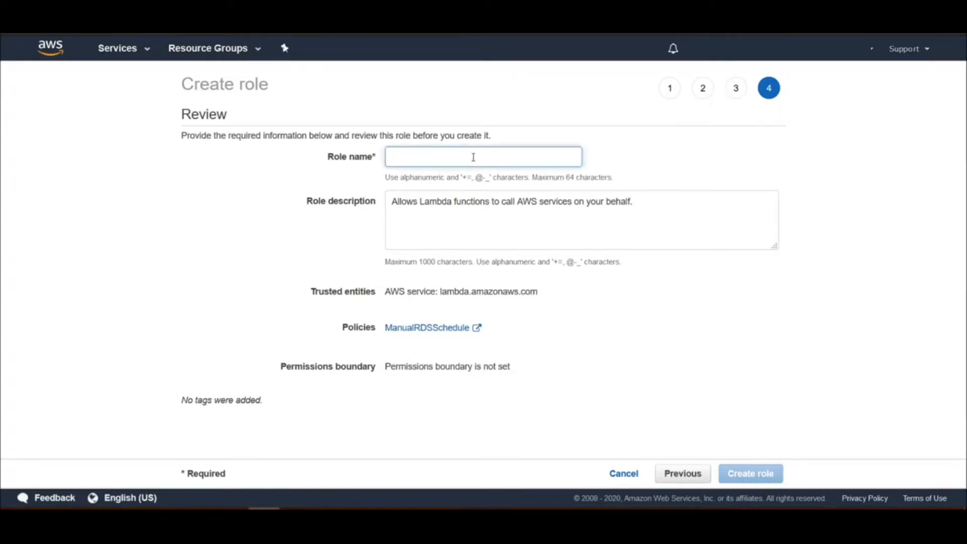
type("RDSchedule")
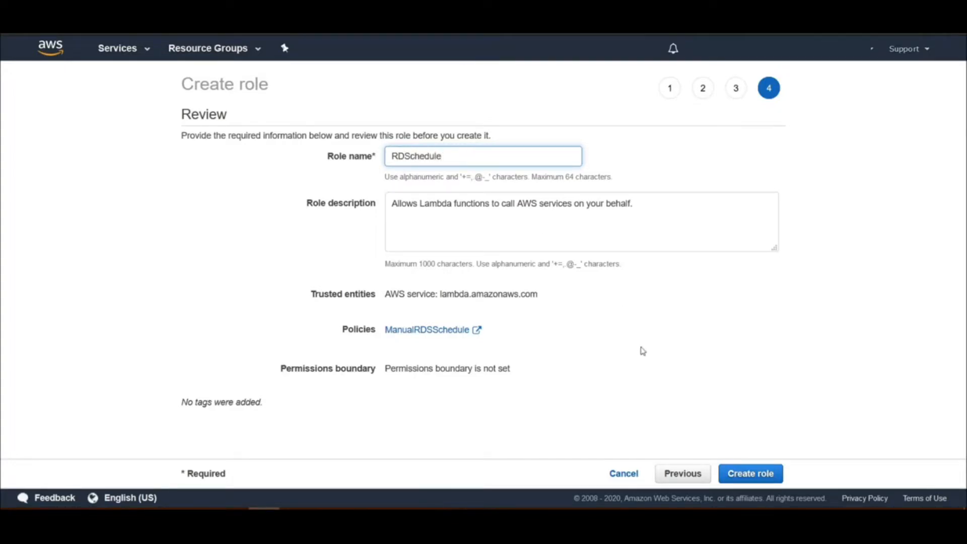
type("r")
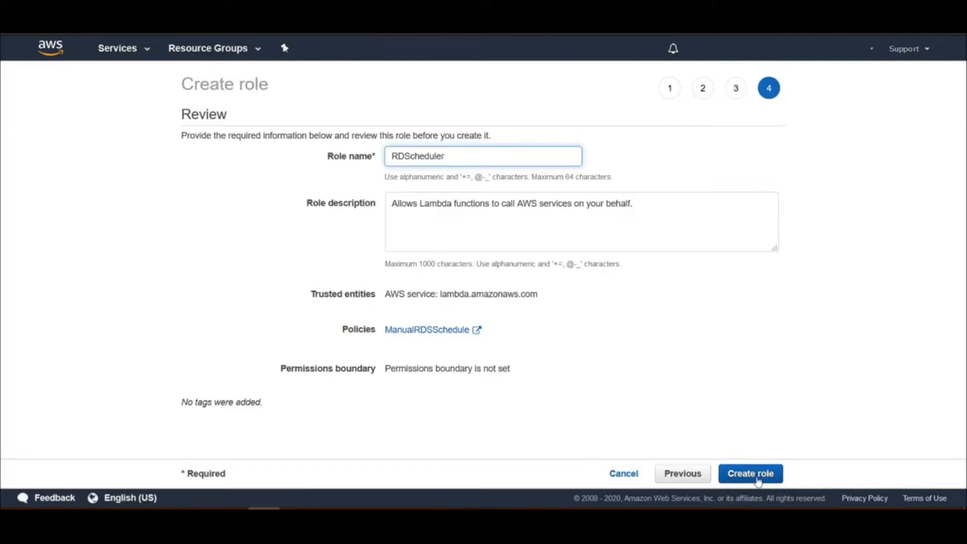
left_click(751, 474)
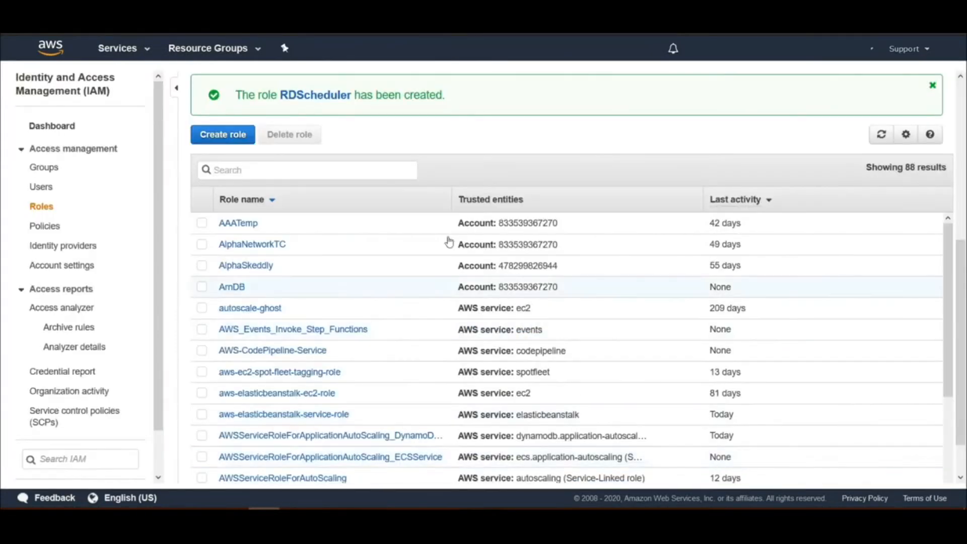
left_click(307, 163)
type("RDS")
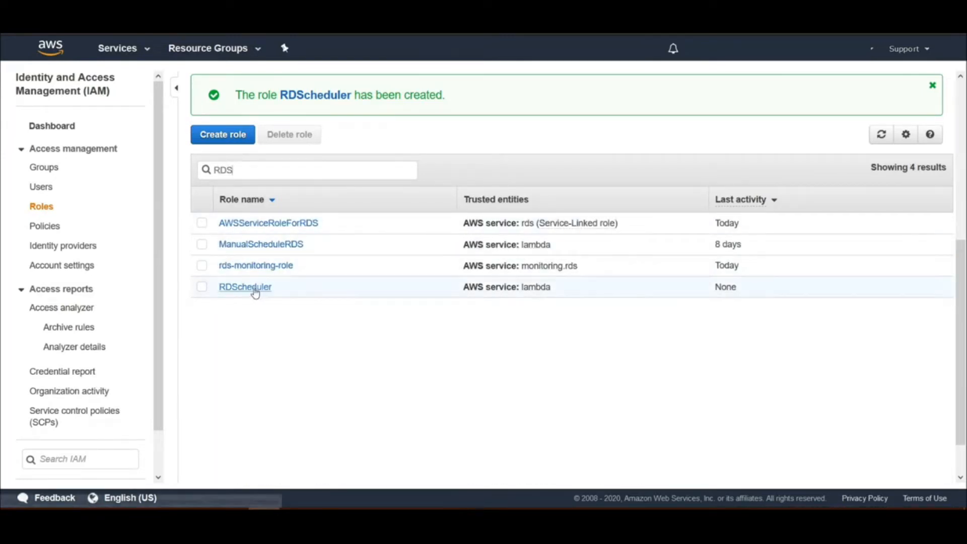
Open the Lambda service and start creating a new function
left_click(120, 48)
left_click(211, 228)
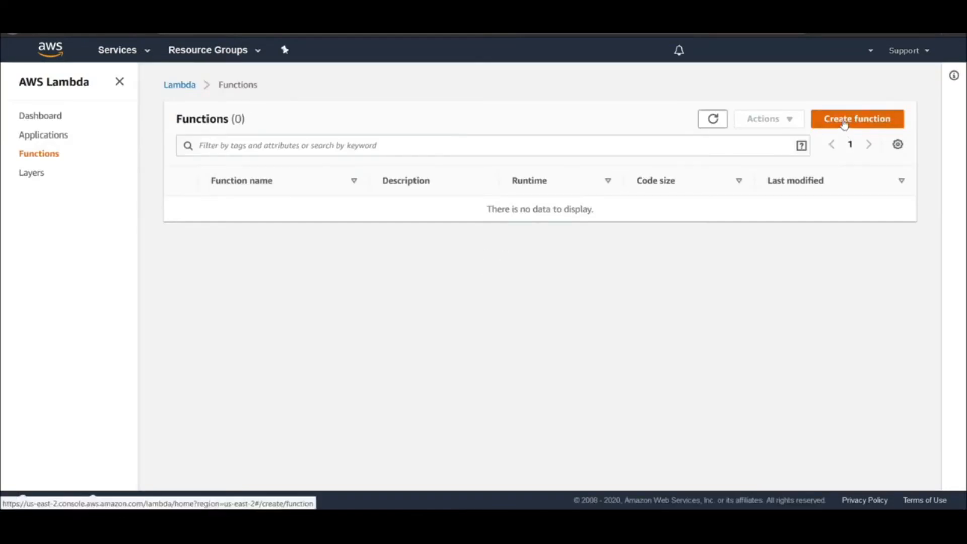
left_click(845, 125)
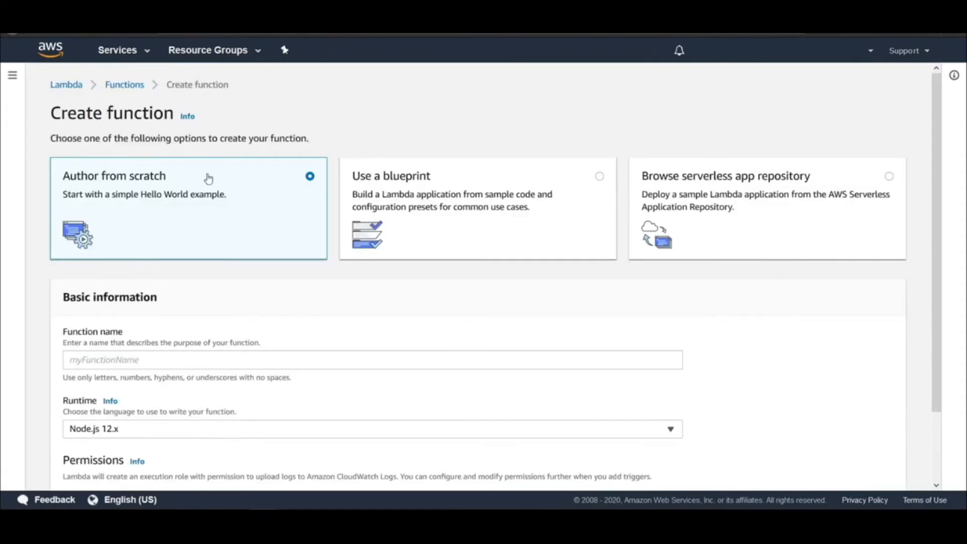
Name the Lambda function StopRDSInstance and set its runtime to Python 3.8
scroll(121, 202, "down", 2)
left_click(142, 278)
type("StopRD")
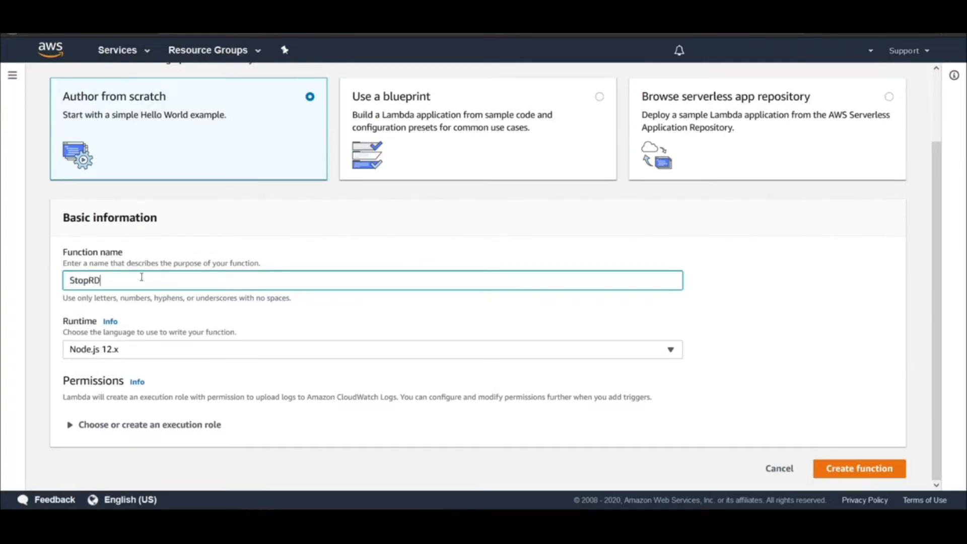
type("SInstane")
type("e")
left_click(226, 350)
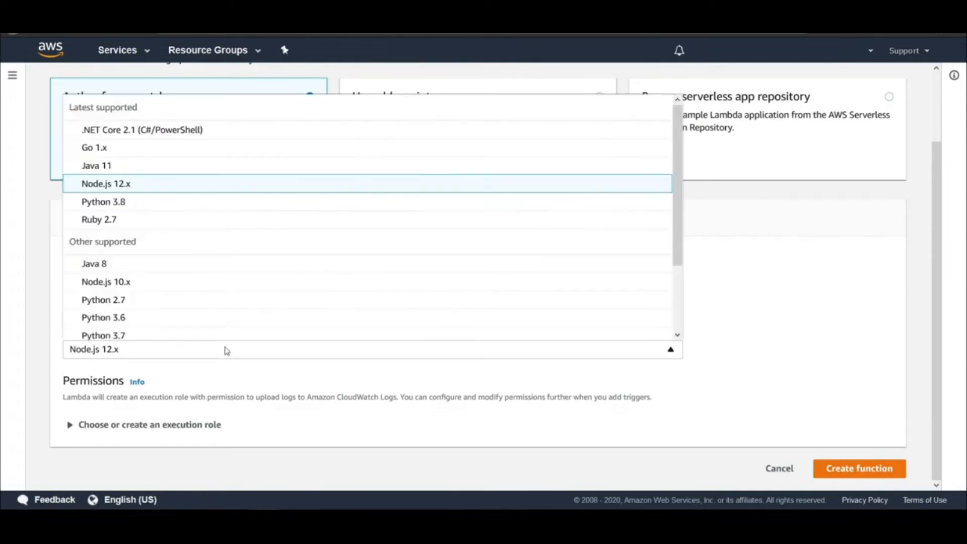
left_click(178, 202)
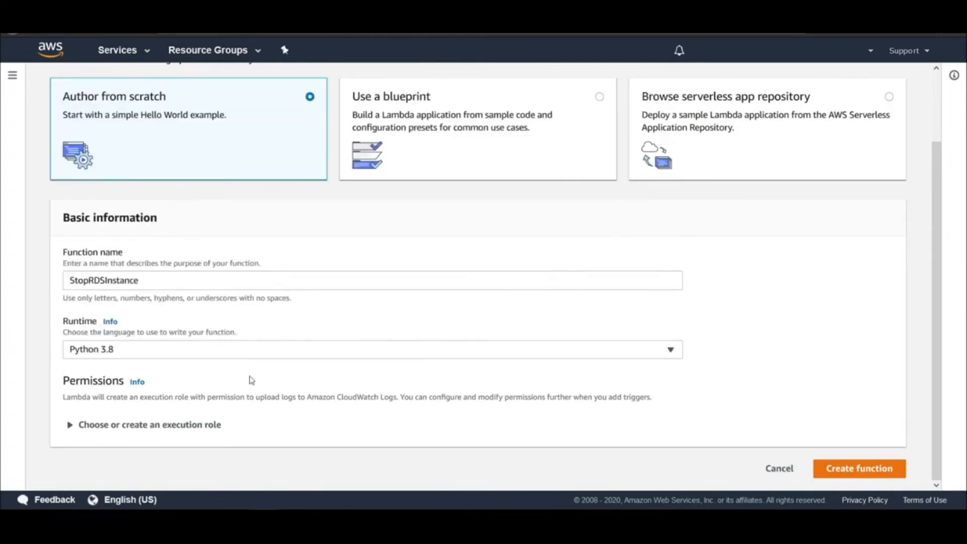
Assign the existing RDScheduler role as the execution role and create the StopRDSInstance function
left_click(71, 425)
scroll(111, 346, "down", 3)
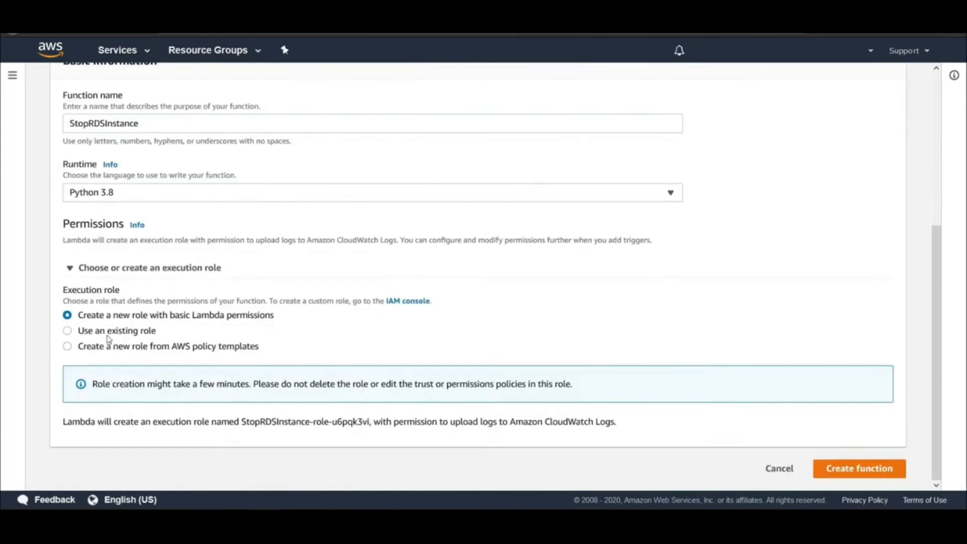
left_click(74, 333)
left_click(73, 335)
left_click(66, 333)
left_click(66, 334)
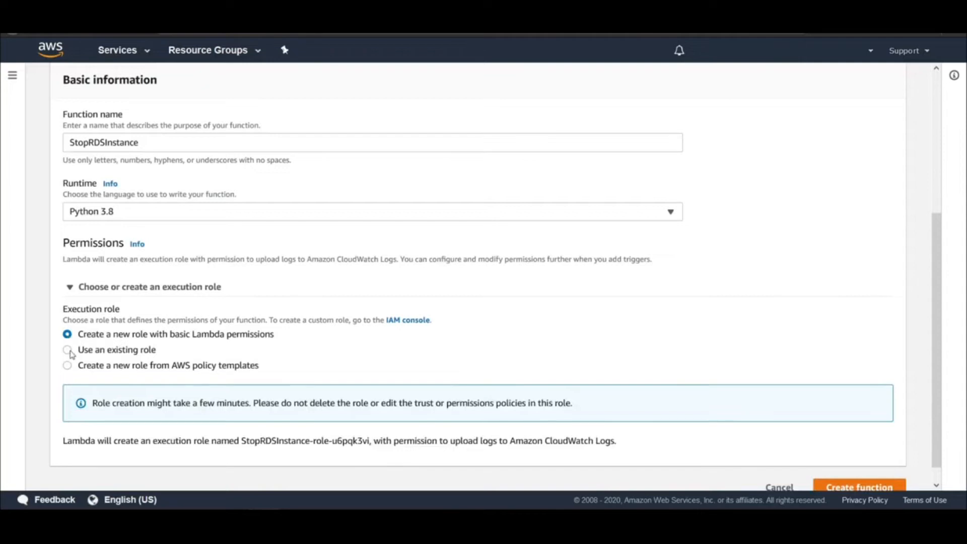
left_click(69, 351)
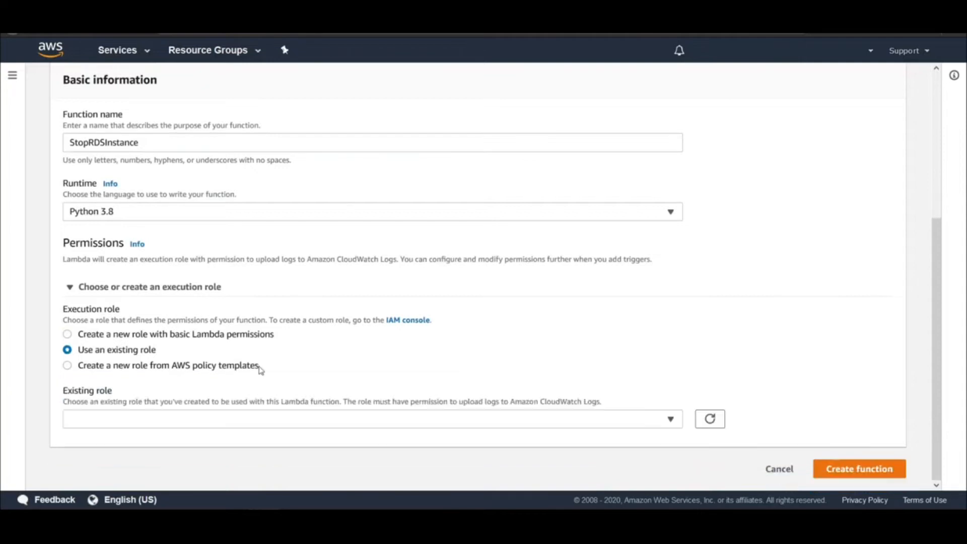
left_click(673, 420)
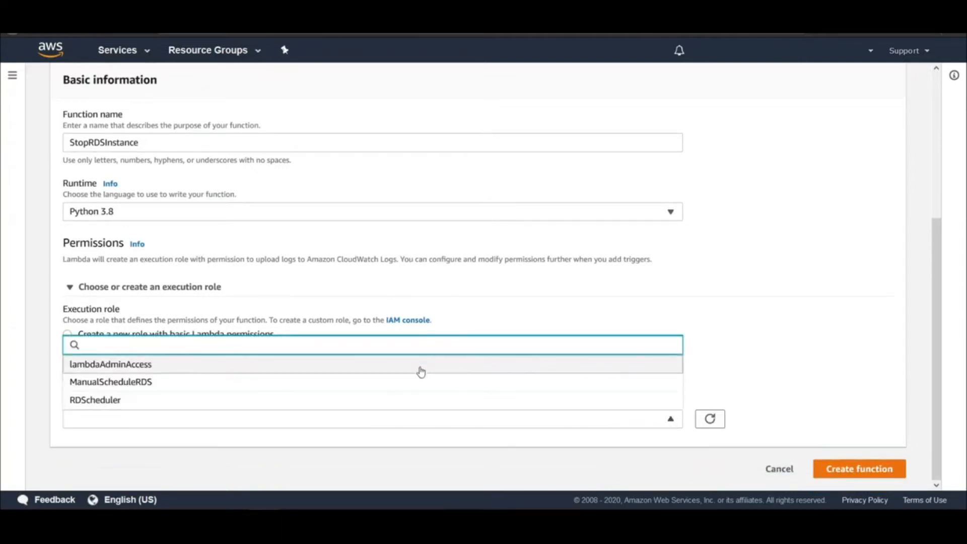
left_click(425, 399)
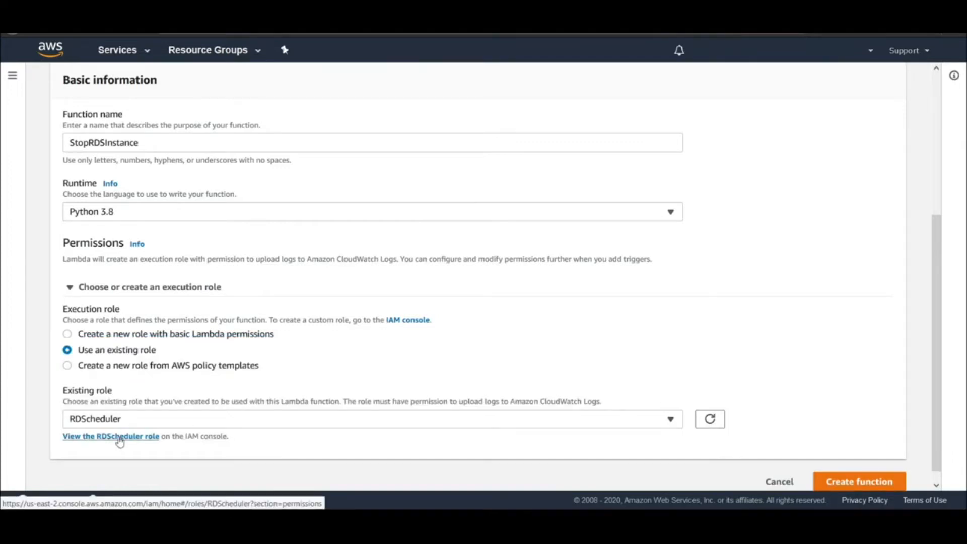
left_click(850, 485)
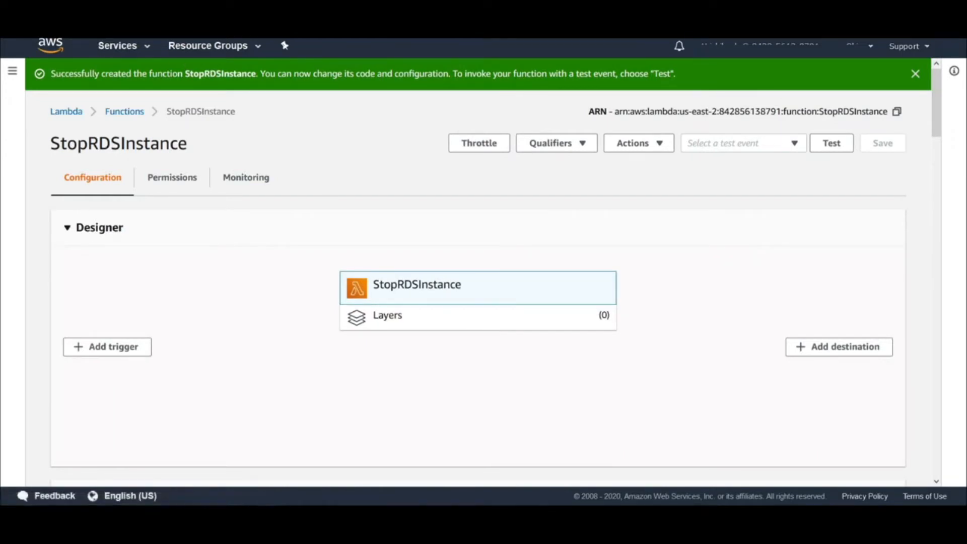
Check in the function's permissions which services its role can access, and return to the configuration
scroll(164, 181, "down", 2)
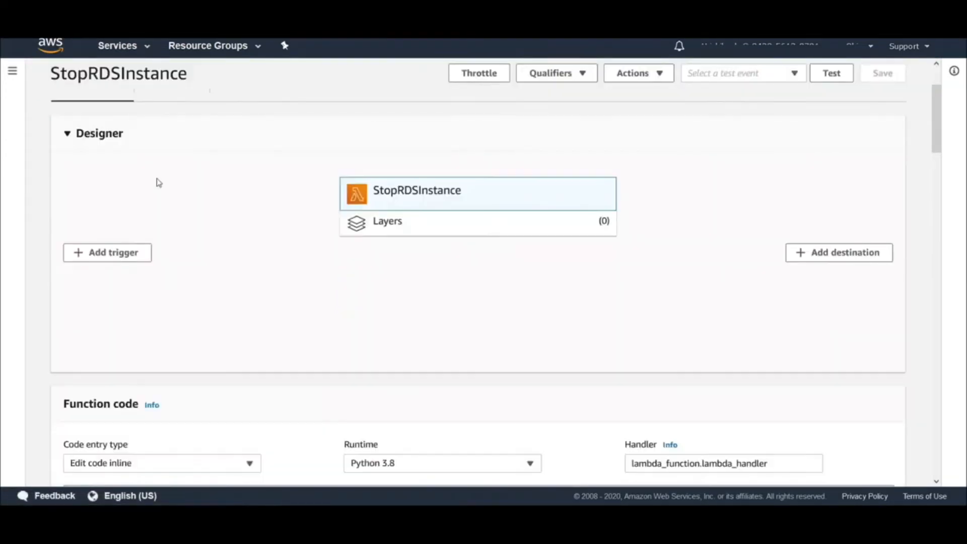
scroll(180, 180, "up", 2)
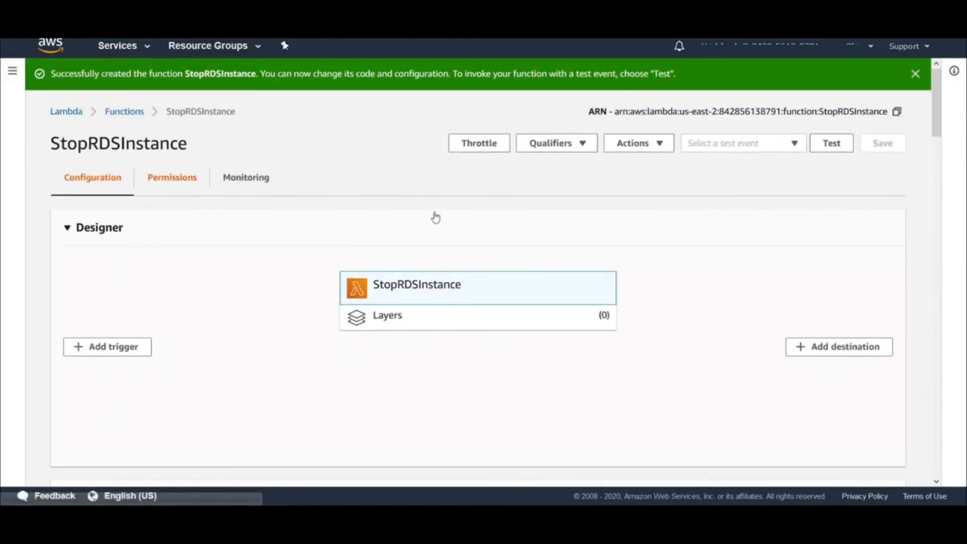
left_click(881, 272)
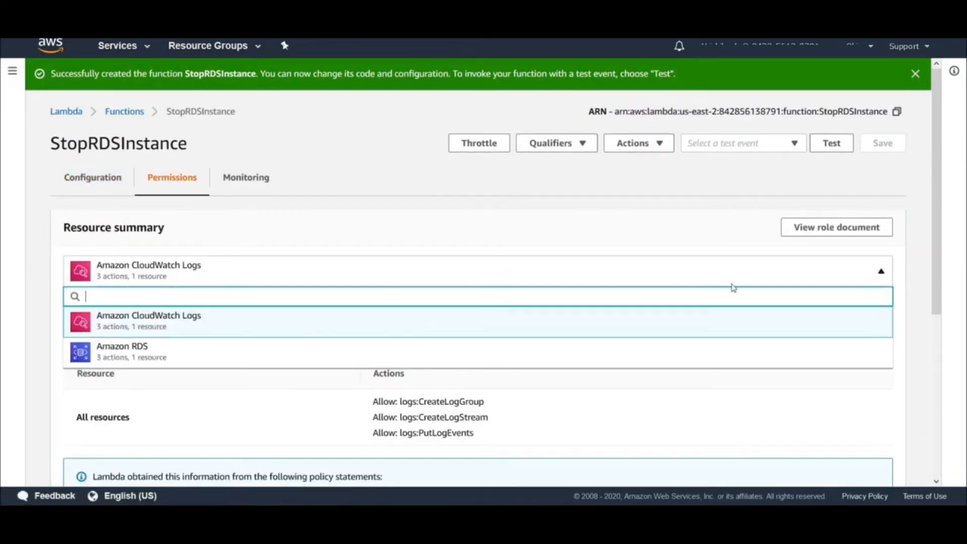
left_click(864, 280)
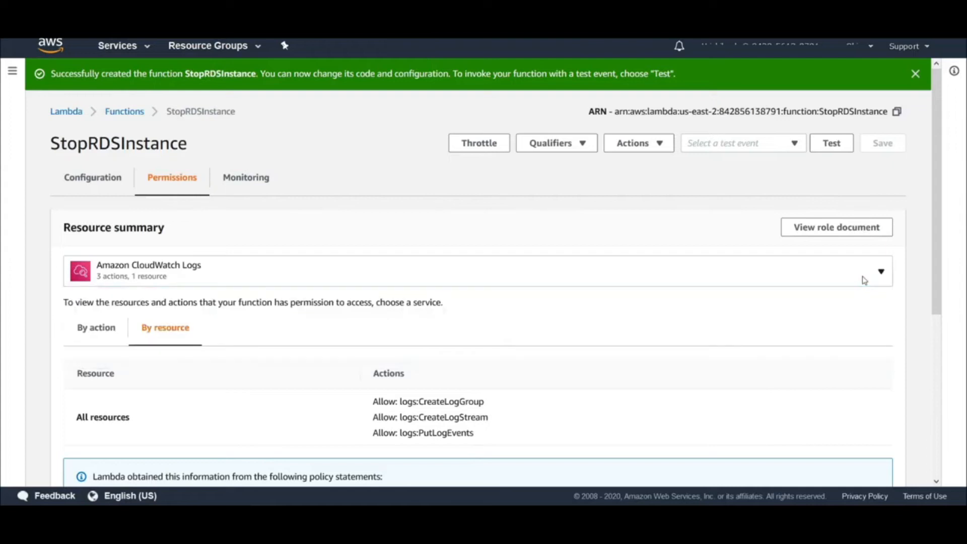
left_click(91, 183)
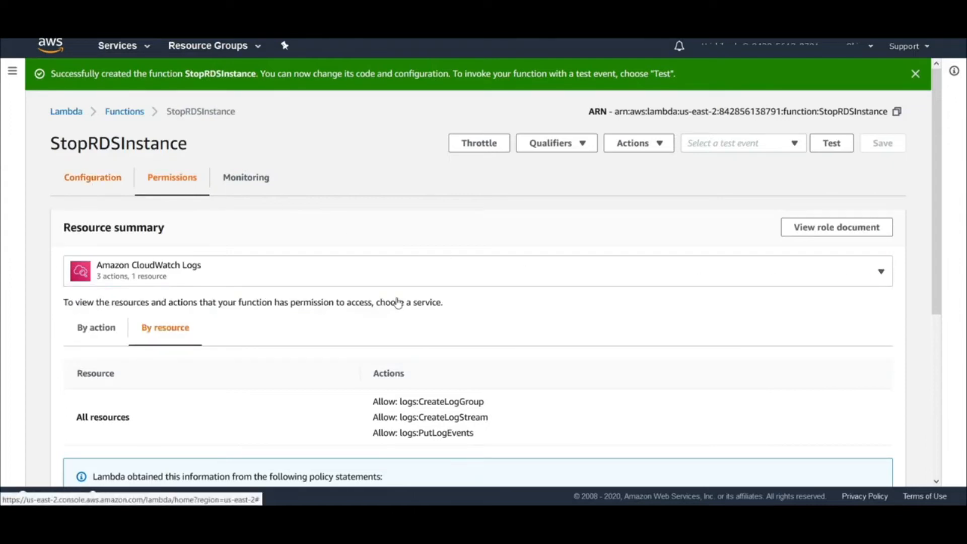
Open the RDScheduler role in IAM from the function's execution role settings
scroll(398, 302, "down", 6)
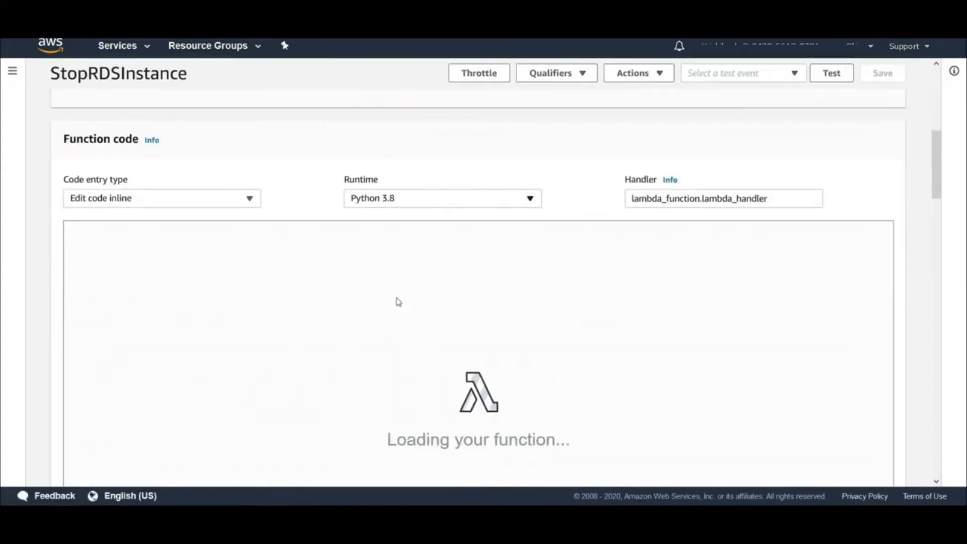
scroll(398, 302, "down", 10)
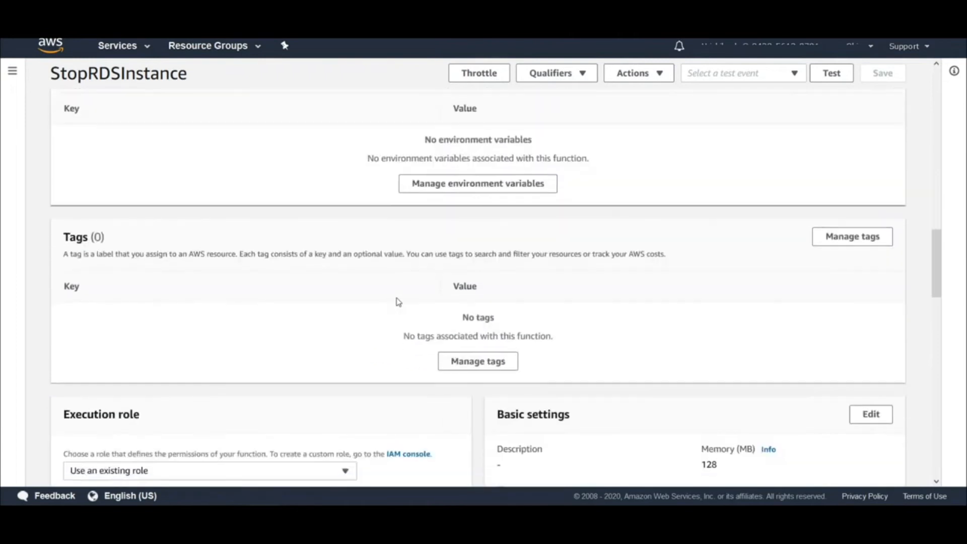
scroll(398, 301, "up", 10)
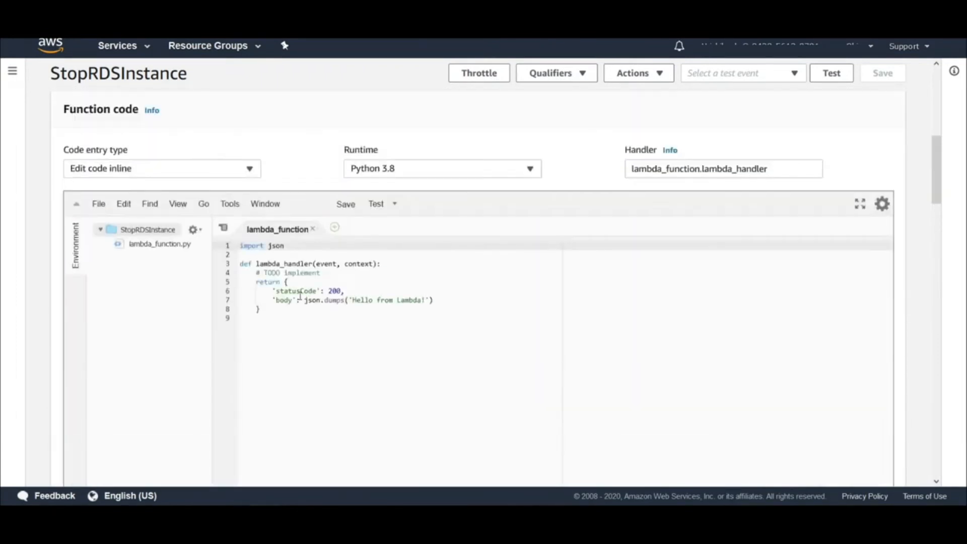
scroll(301, 296, "down", 10)
scroll(300, 300, "down", 3)
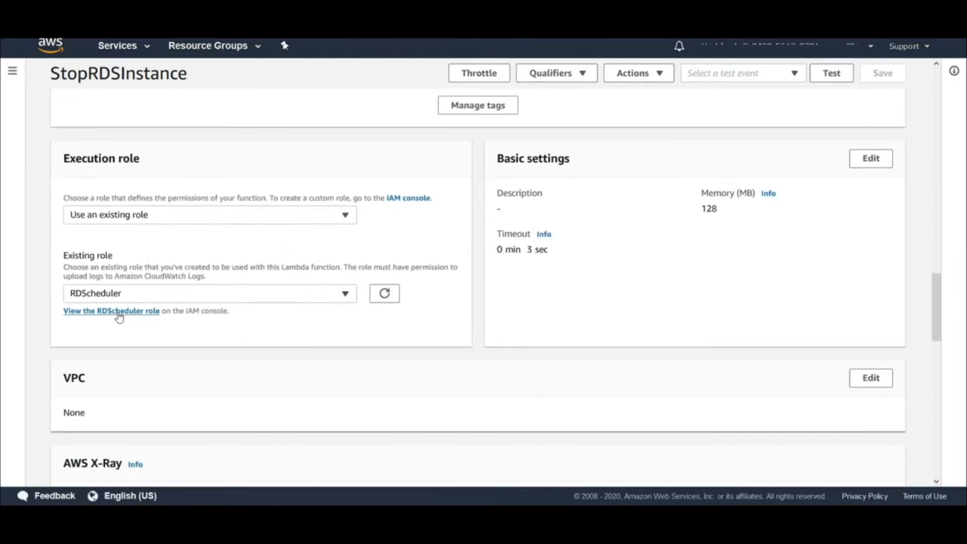
left_click(119, 311)
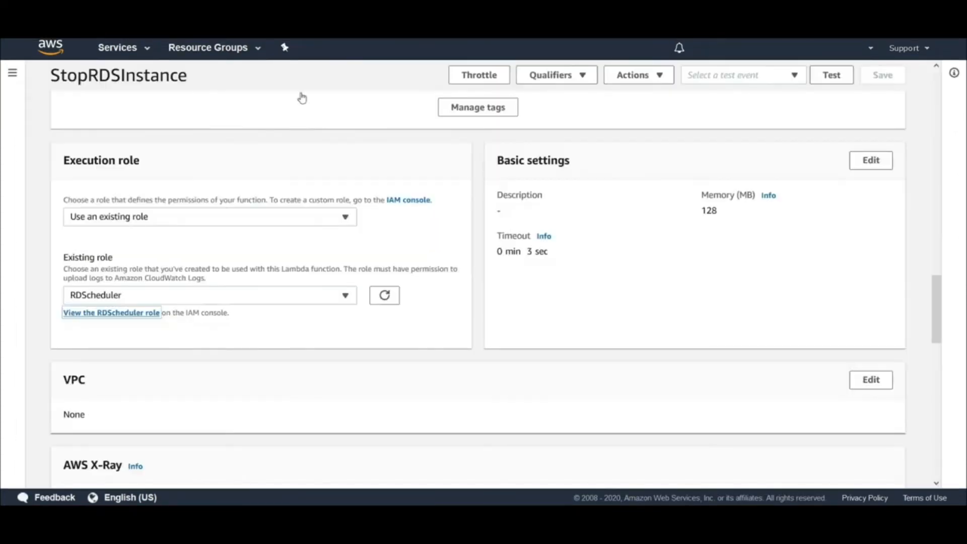
scroll(929, 230, "up", 15)
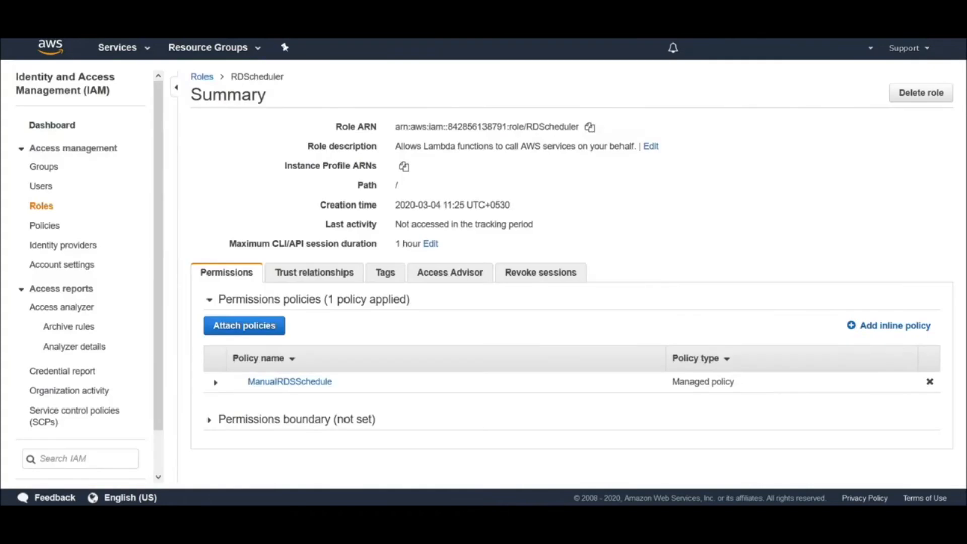
Start an inline policy for the role and replace its JSON with a statement allowing lambda:GetFunctionConfiguration on the StopRDSInstances function
left_click(878, 328)
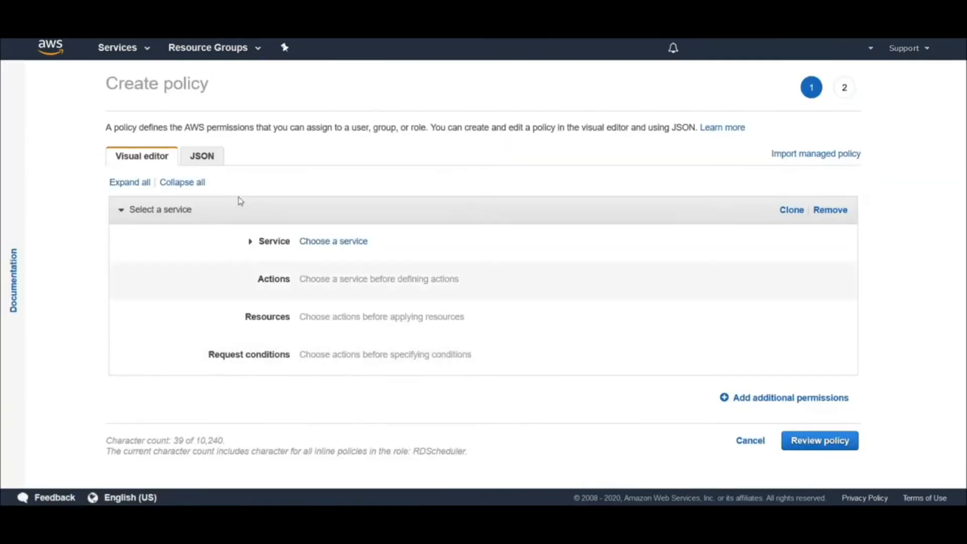
left_click(213, 160)
left_click(251, 237)
key("ctrl+a")
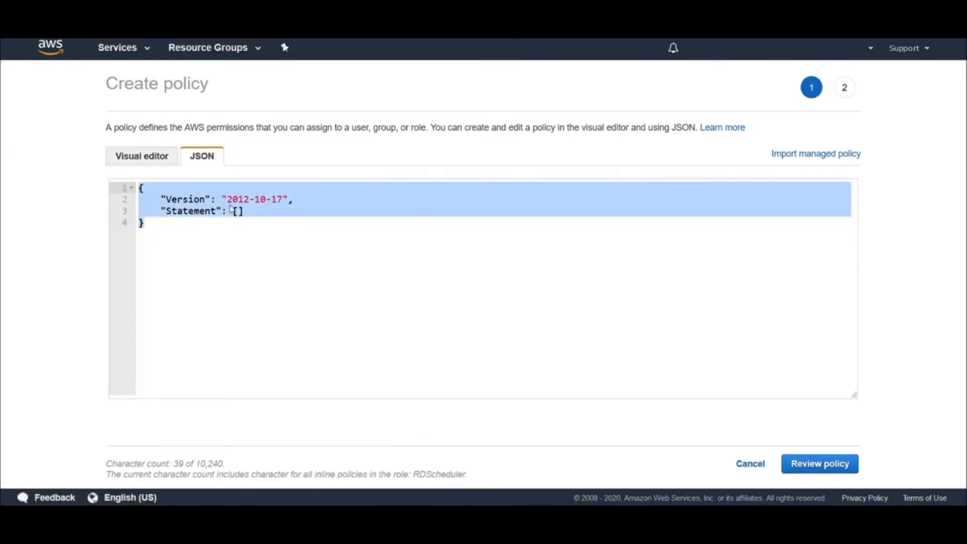
type("{     \"Version\": \"2012-10-17\",     \"Statement\": [         {             \"Effect\": \"Allow\",             \"Action\": \"lambda:GetFunctionConfiguration\",             \"Resource\": \"arn:aws:lambda:::function:StopRDSInstances\"         }     ] }")
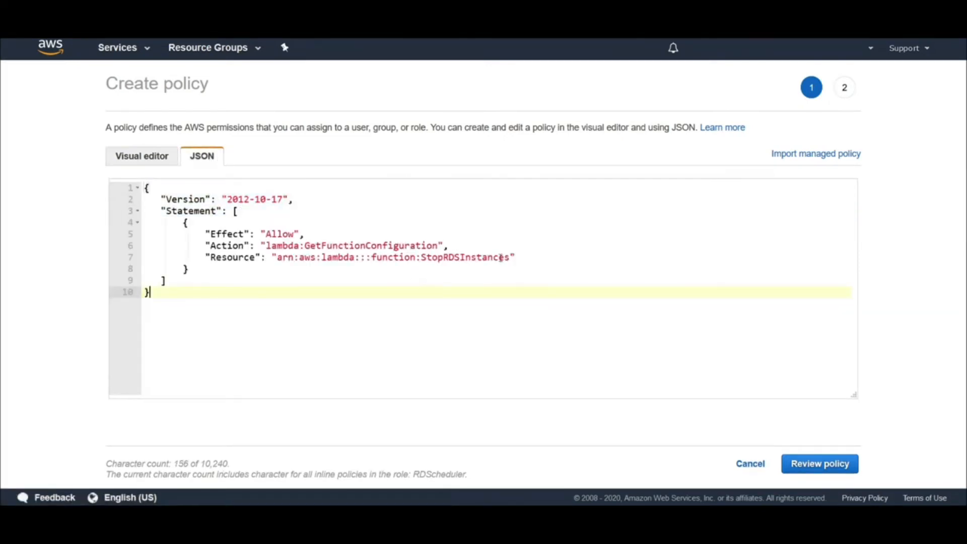
Replace the policy's Resource ARN with one containing region us-east-2 and the account ID, and continue to the policy review
left_click(220, 260)
left_click(361, 265)
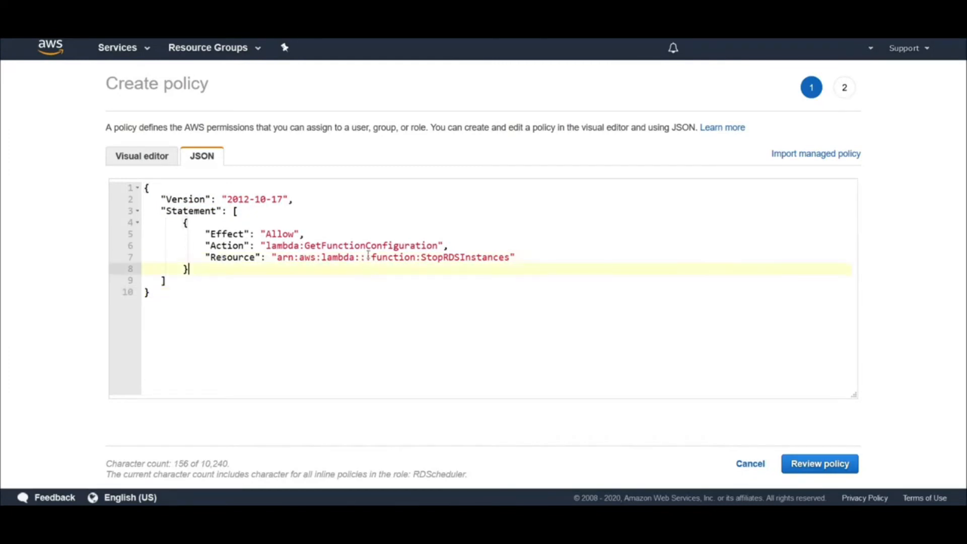
triple_click(368, 257)
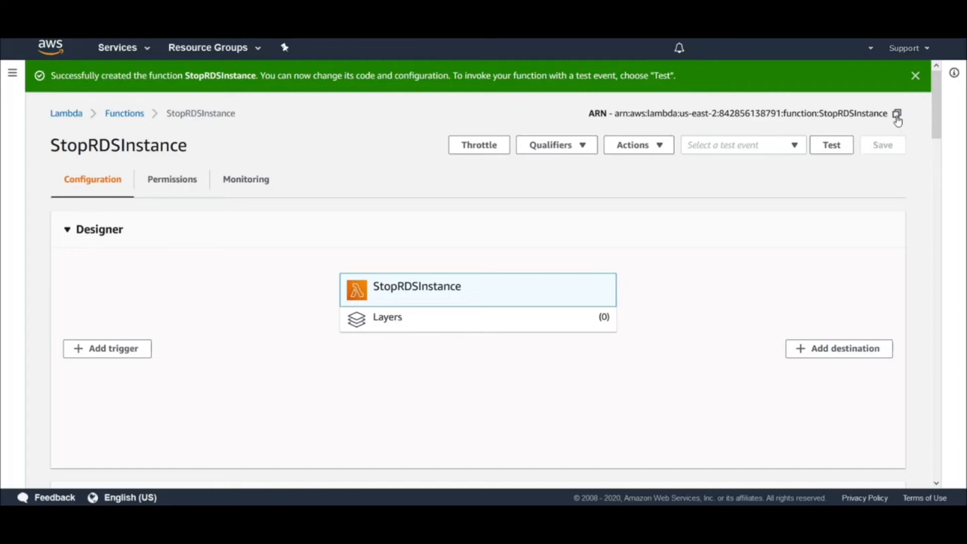
left_click(898, 117)
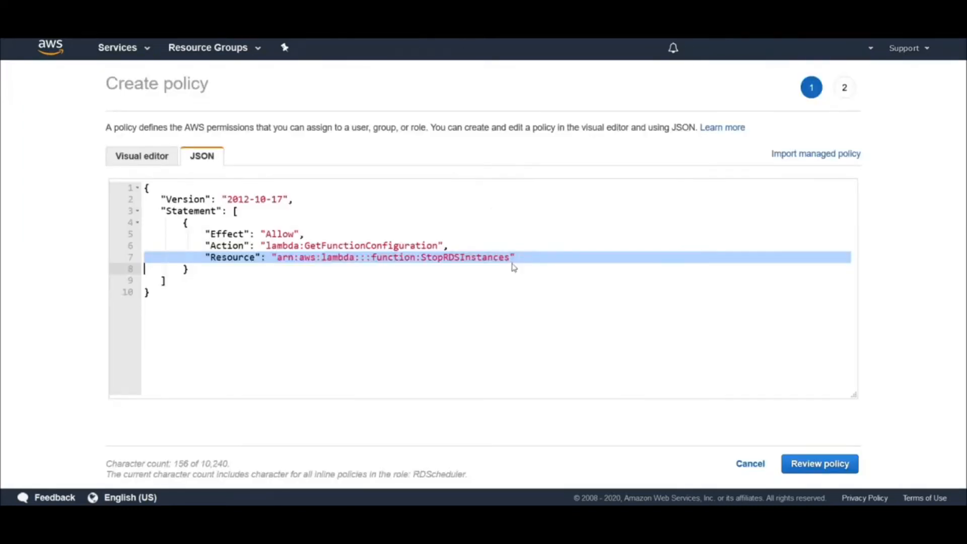
left_click(510, 258)
left_click_drag(506, 257, 281, 257)
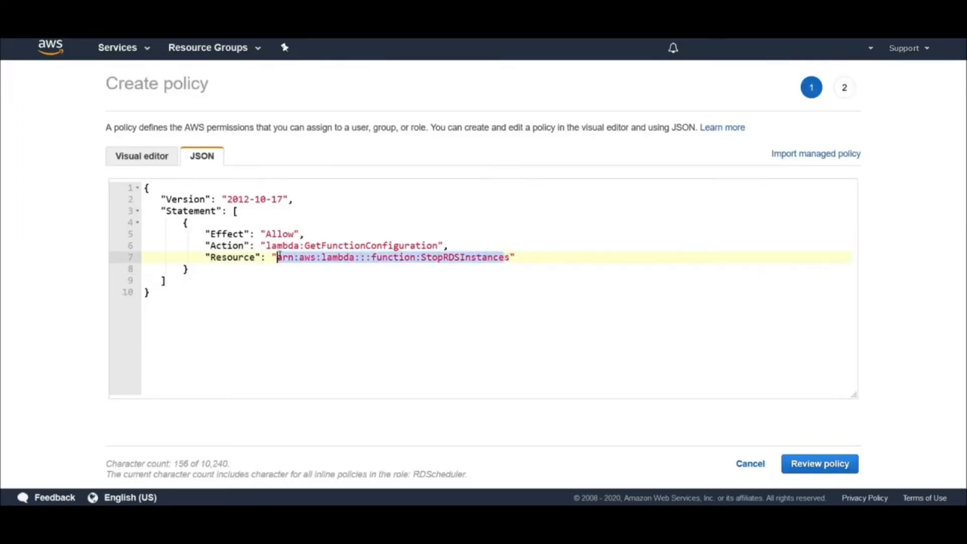
key("ctrl+v")
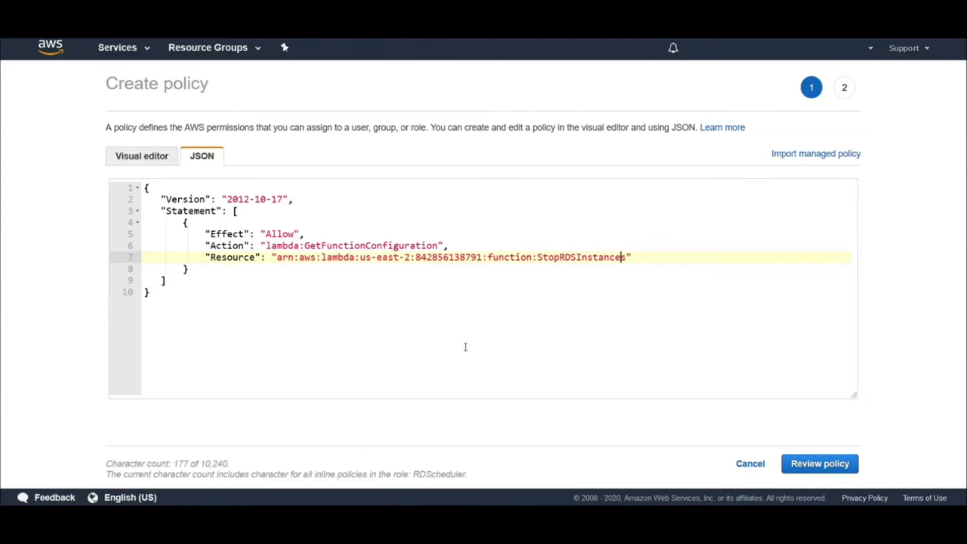
left_click(816, 470)
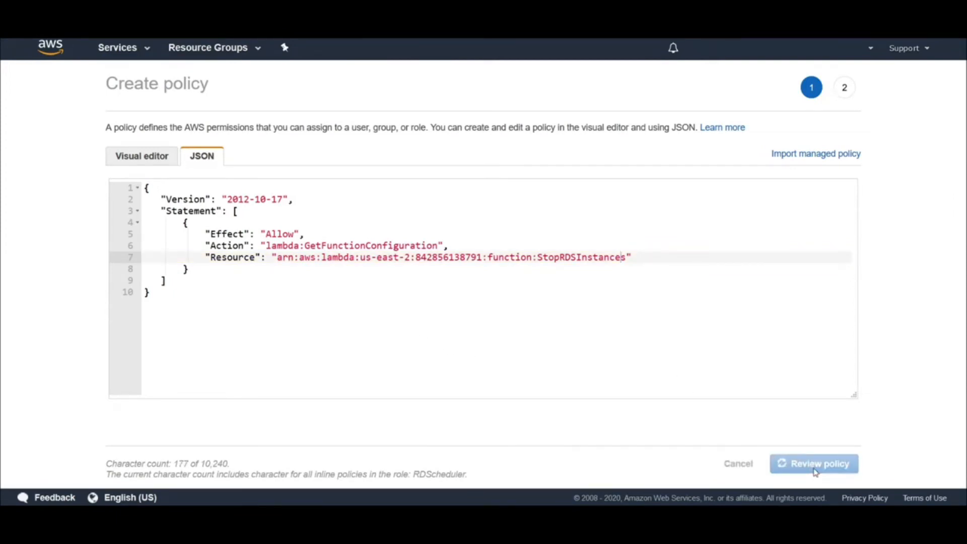
Name the inline policy RDSfunction and create it
left_click(870, 52)
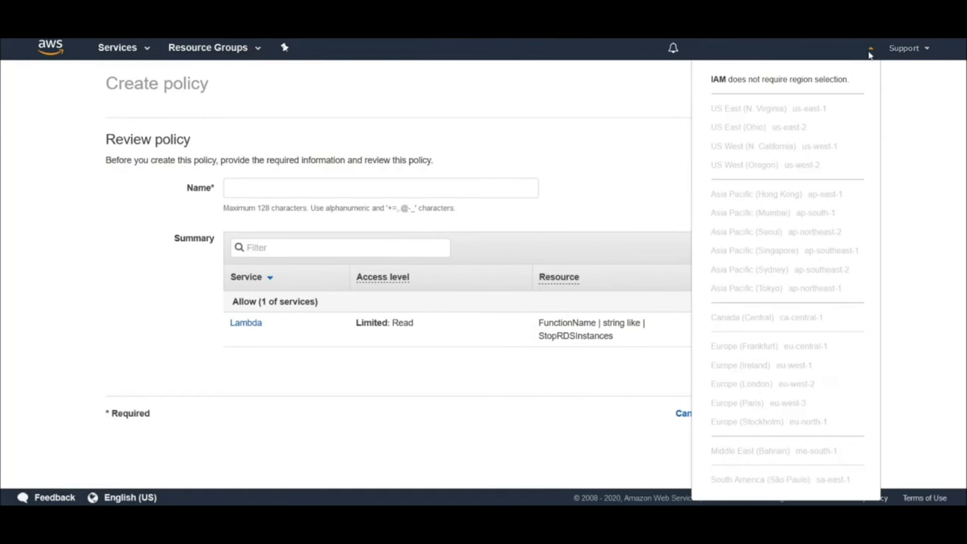
left_click(869, 53)
left_click(328, 194)
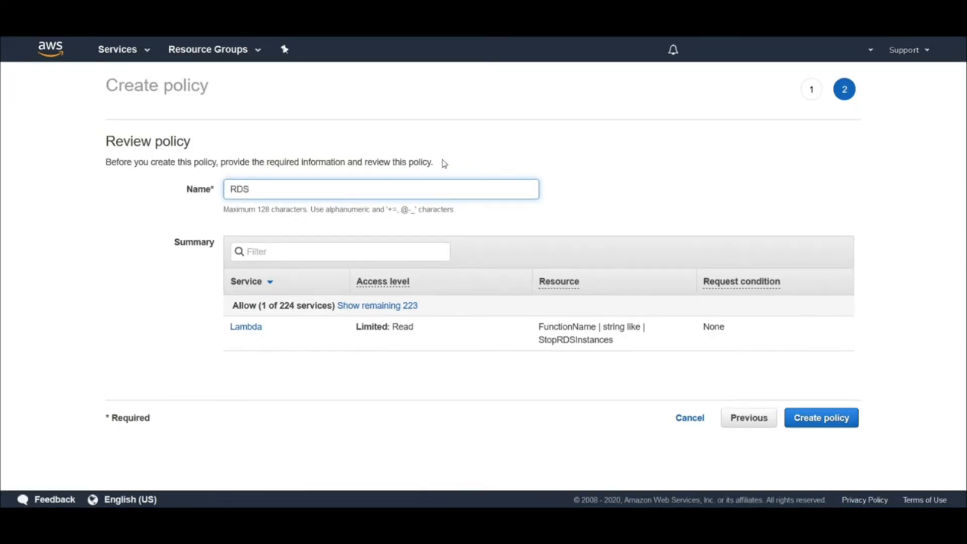
type("nction")
left_click(813, 427)
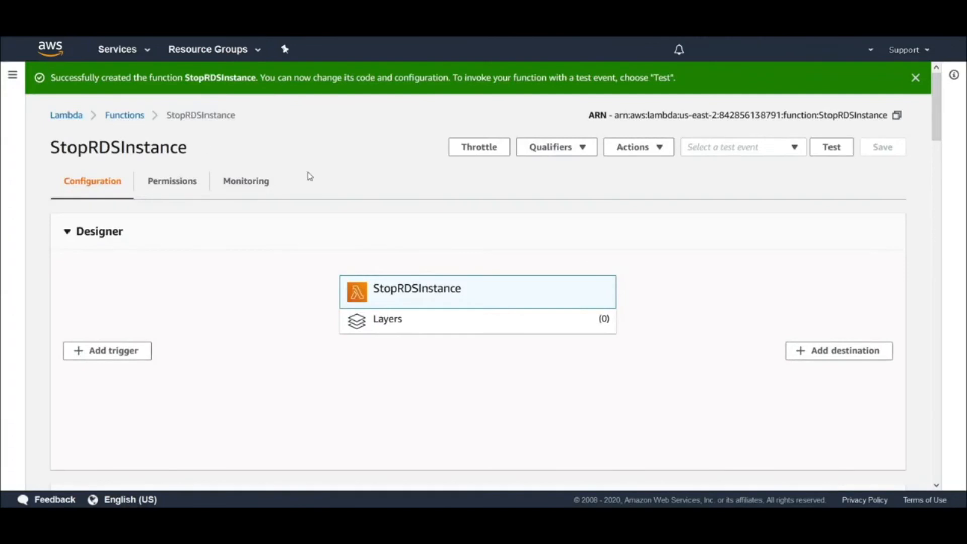
Check the StopRDSInstance function's refreshed permissions for the AWS Lambda service and the other services its role can access
left_click(187, 177)
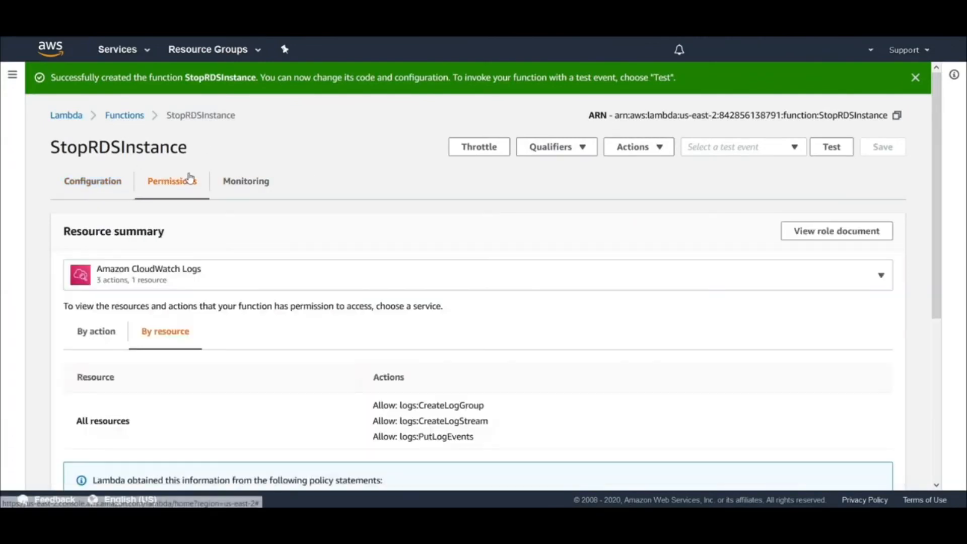
left_click(236, 269)
left_click(102, 119)
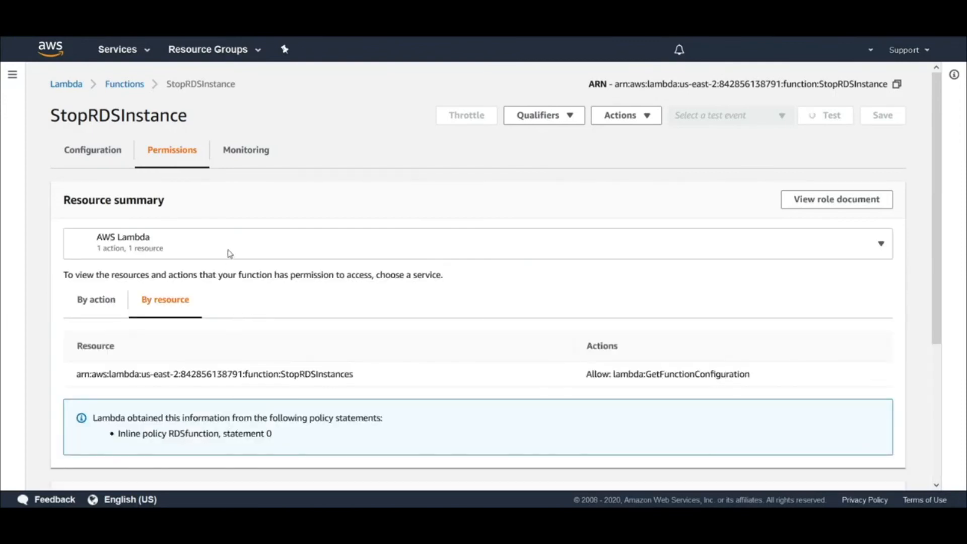
left_click(879, 246)
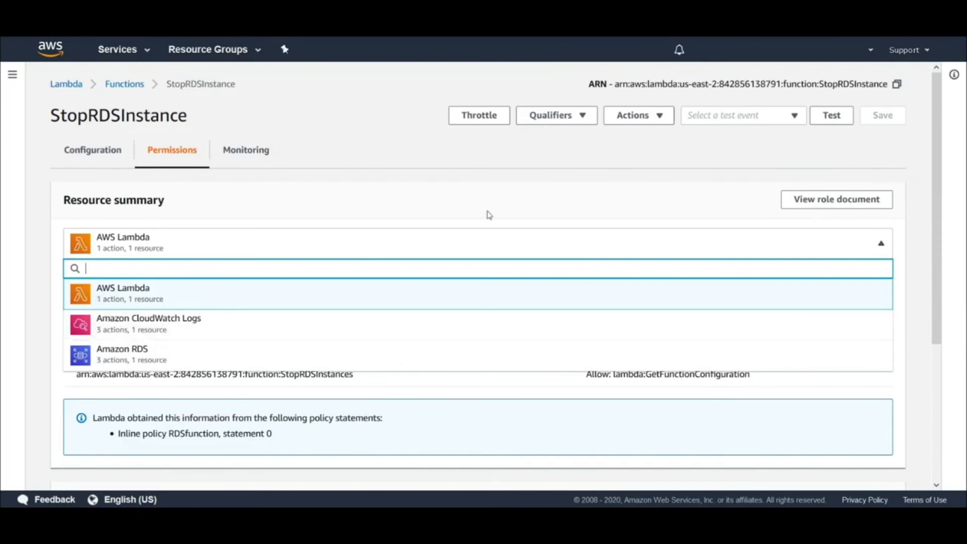
left_click(870, 253)
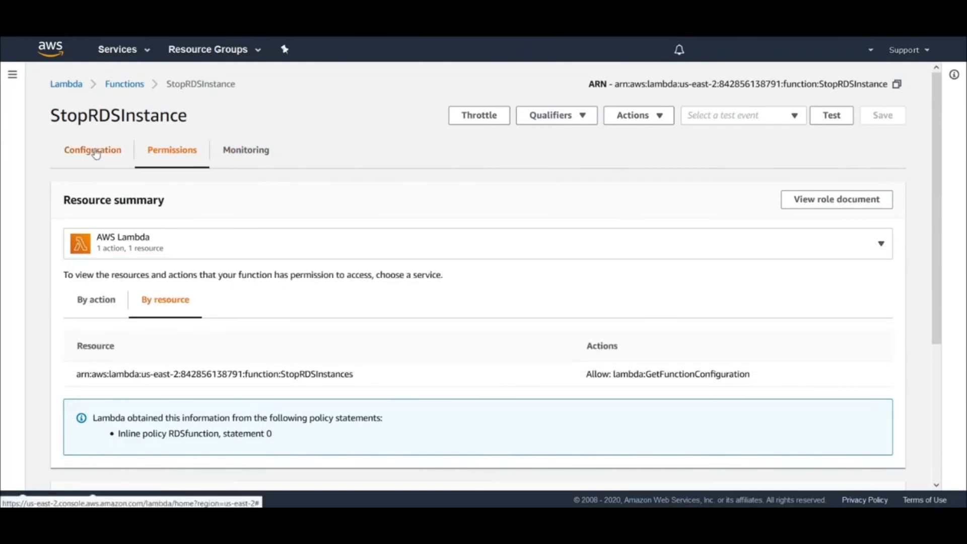
Return to the function's configuration and bring up the inline code of lambda_function
left_click(113, 157)
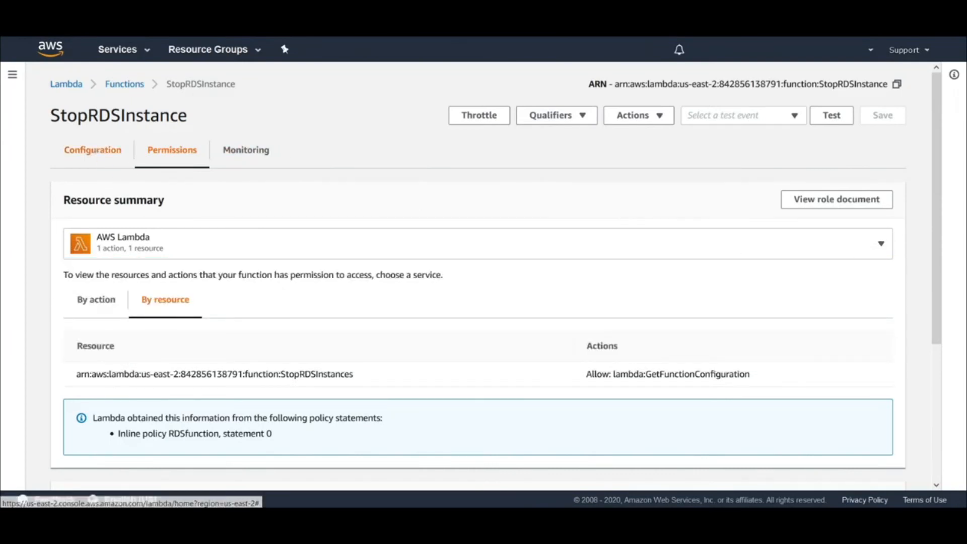
scroll(334, 281, "down", 8)
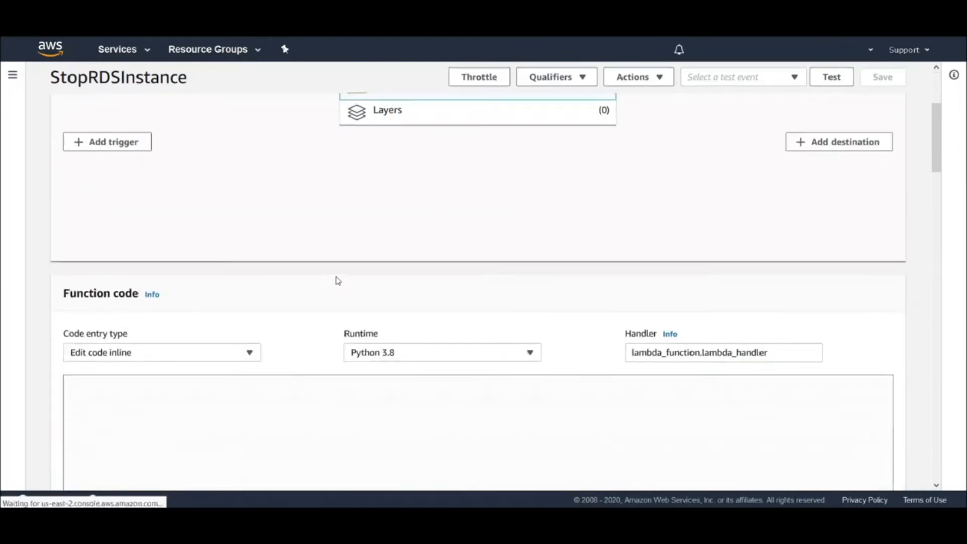
scroll(338, 280, "up", 2)
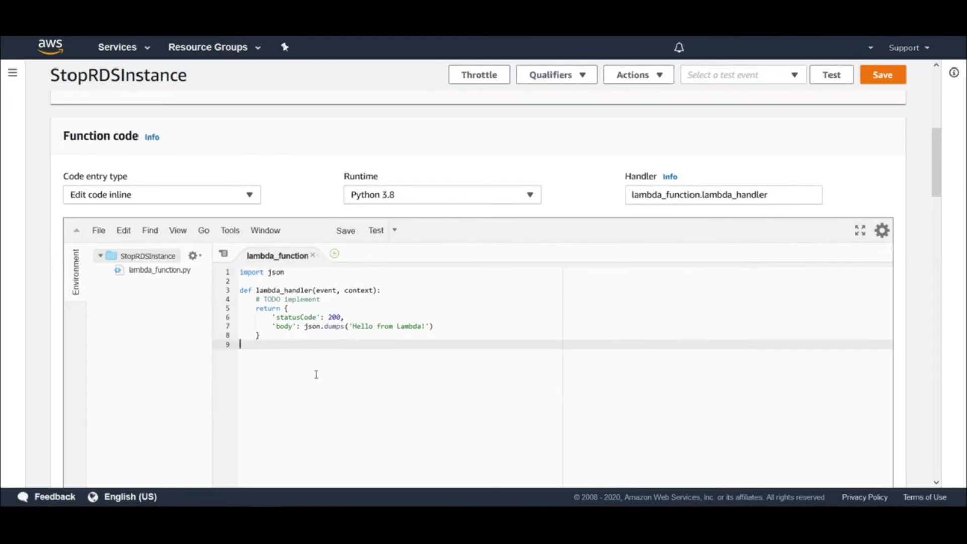
Replace the default body and import in lambda_function with the Python boto3 script that reads DBInstanceName and stops the RDS instance
key("shift+Up")
key("shift+Up")
key("shift+Up")
key("shift+Up")
key("shift+Up")
key("shift+Up")
key("shift+Up")
key("shift+Up")
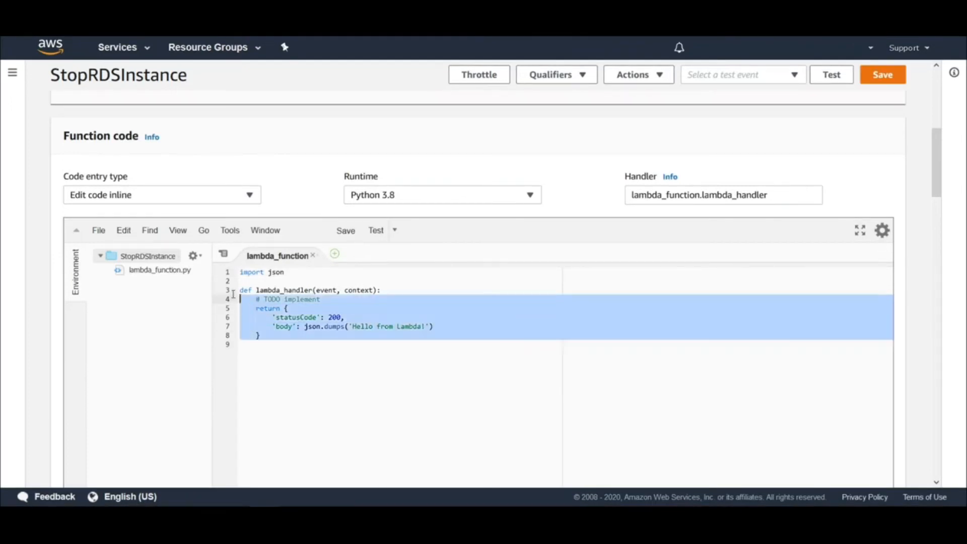
key("ctrl+v")
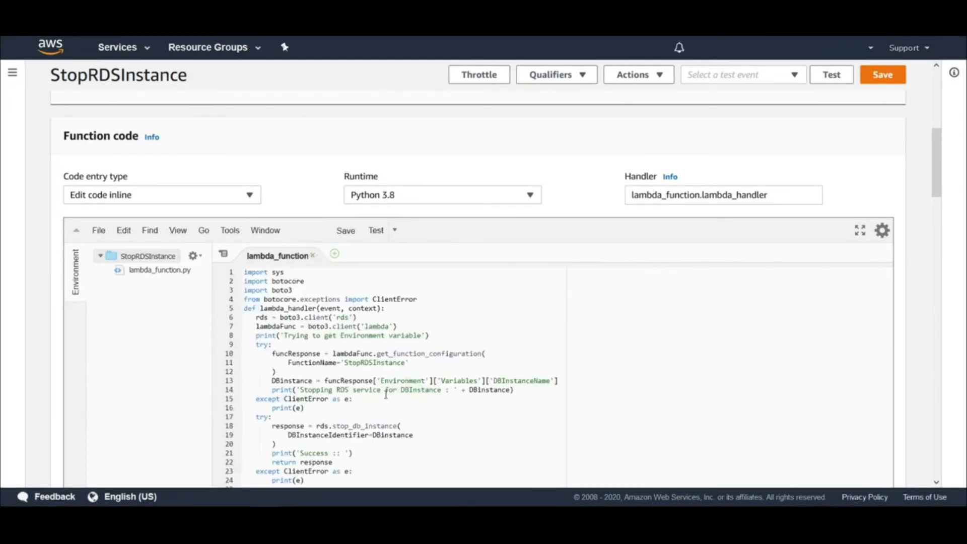
Examine the script's function name, its DBInstanceIdentifier argument and the DBInstanceName environment variable it reads
scroll(385, 395, "down", 2)
scroll(386, 395, "up", 1)
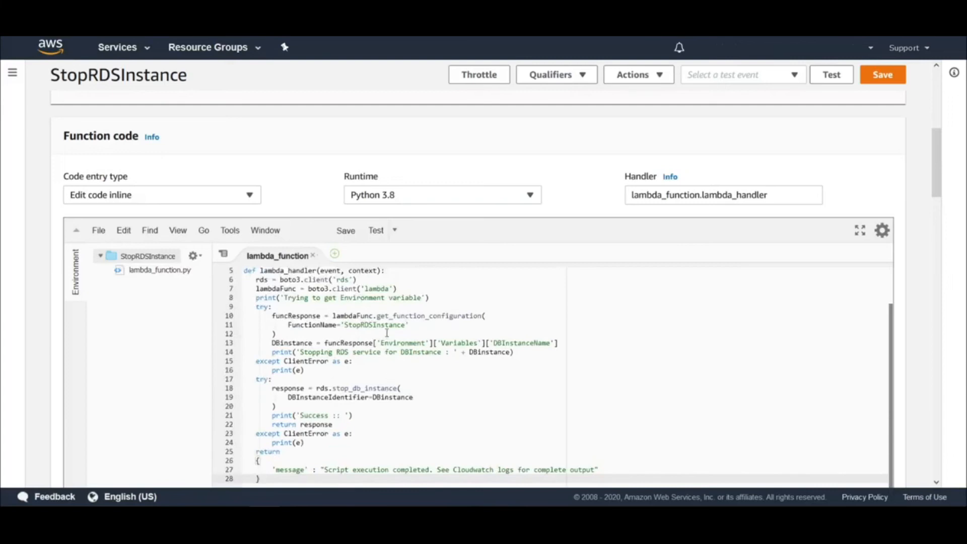
left_click(387, 332)
key("Up")
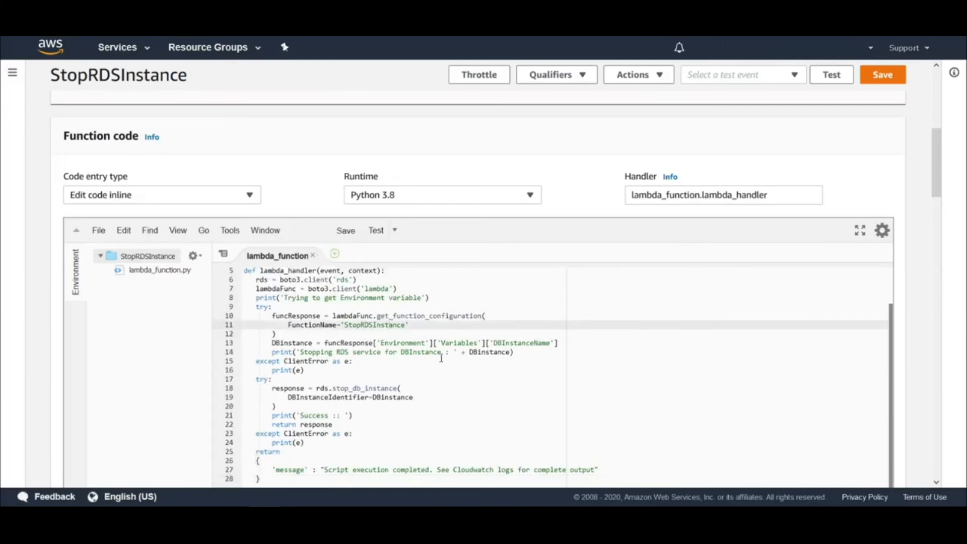
double_click(381, 397)
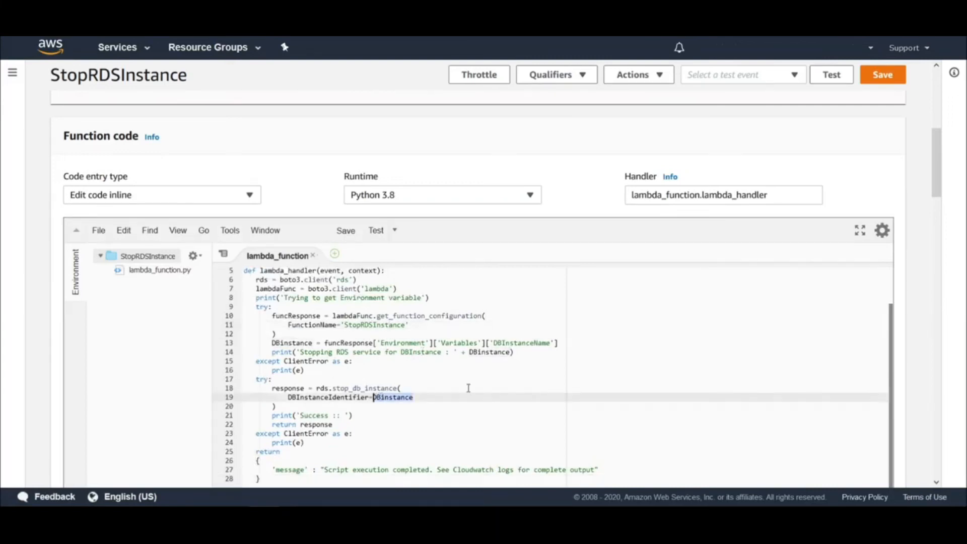
double_click(517, 342)
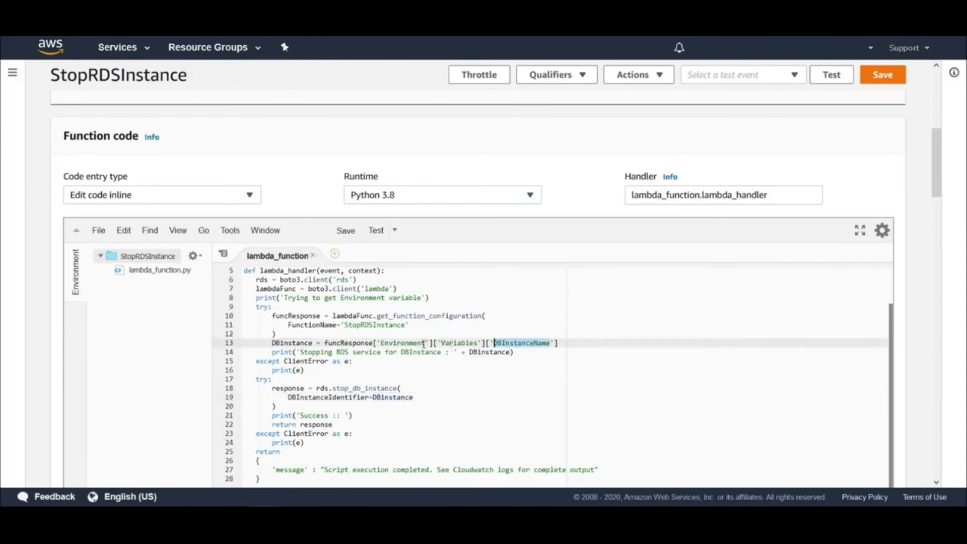
scroll(419, 364, "down", 5)
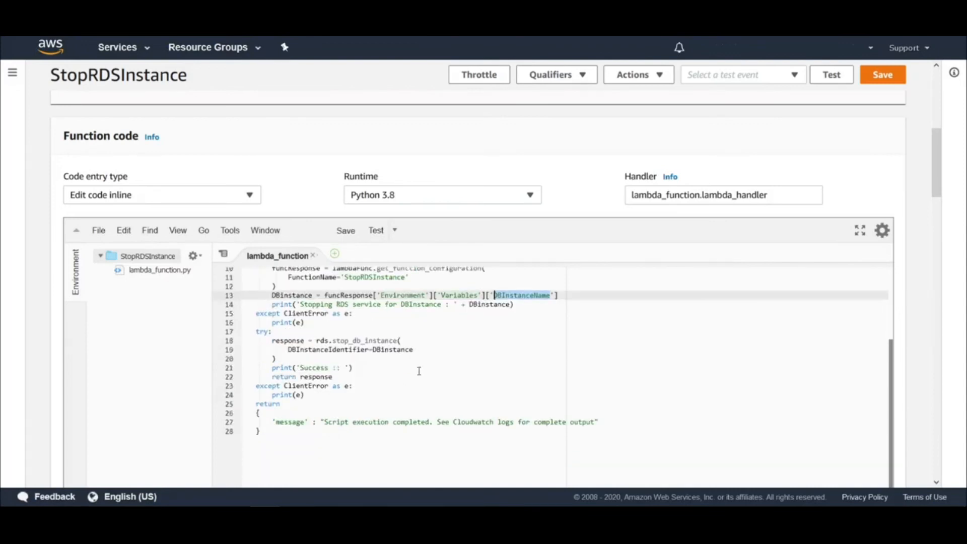
Add an environment variable with key DBInstanceName and the RDS database's identifier as its value, and save it
scroll(676, 305, "down", 10)
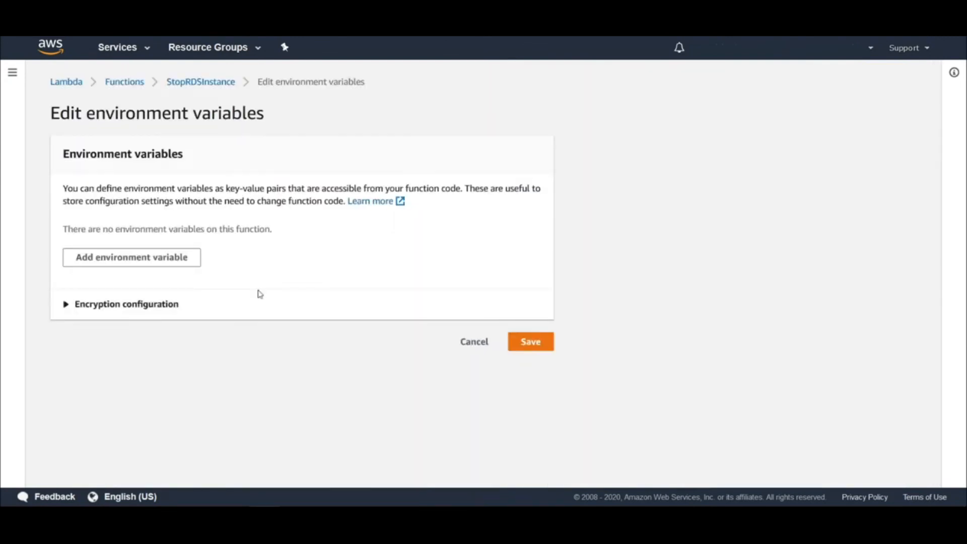
left_click(151, 260)
left_click(154, 246)
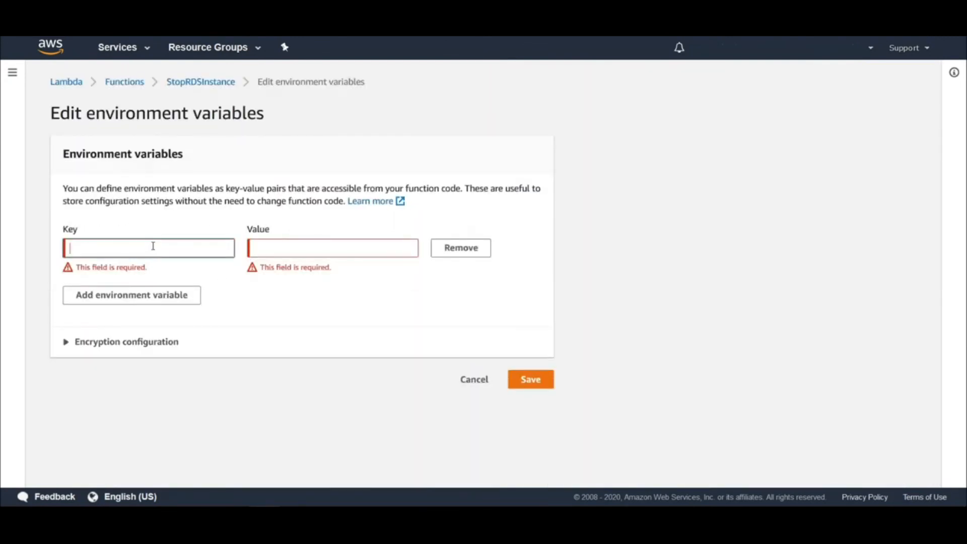
type("DBInstanceName")
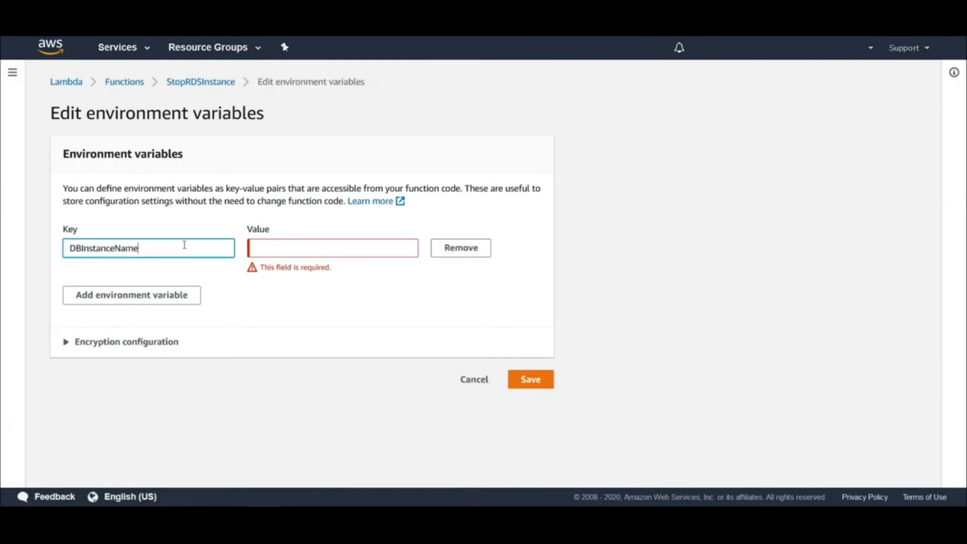
left_click(285, 245)
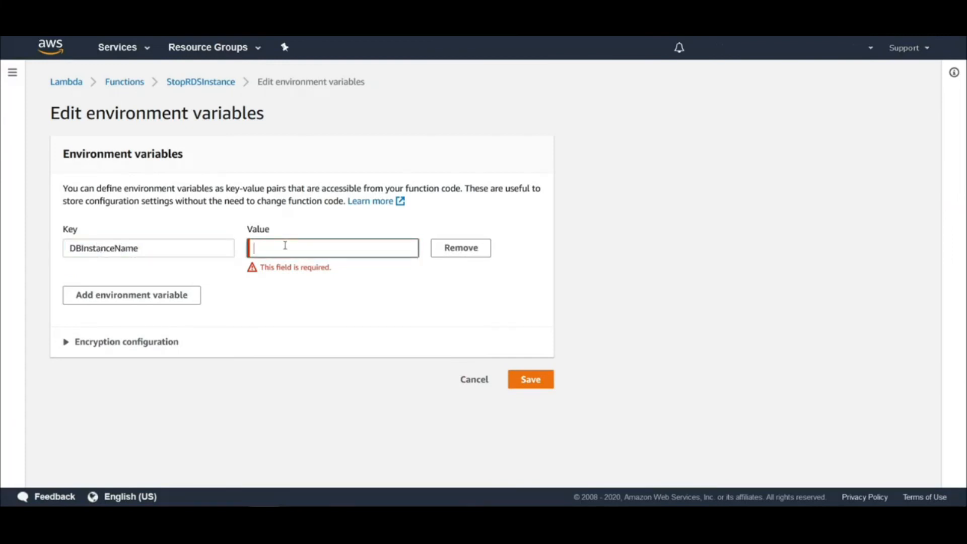
type("database-1")
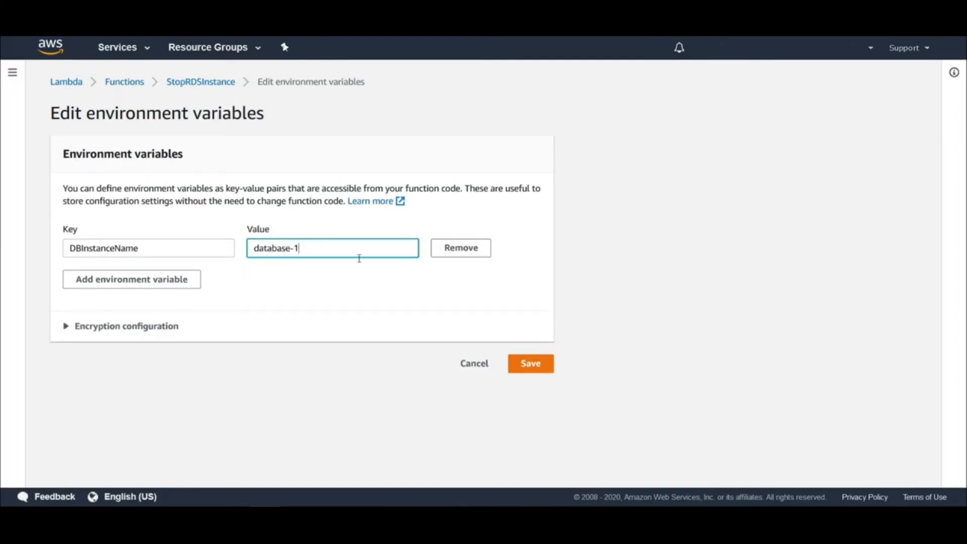
left_click(535, 368)
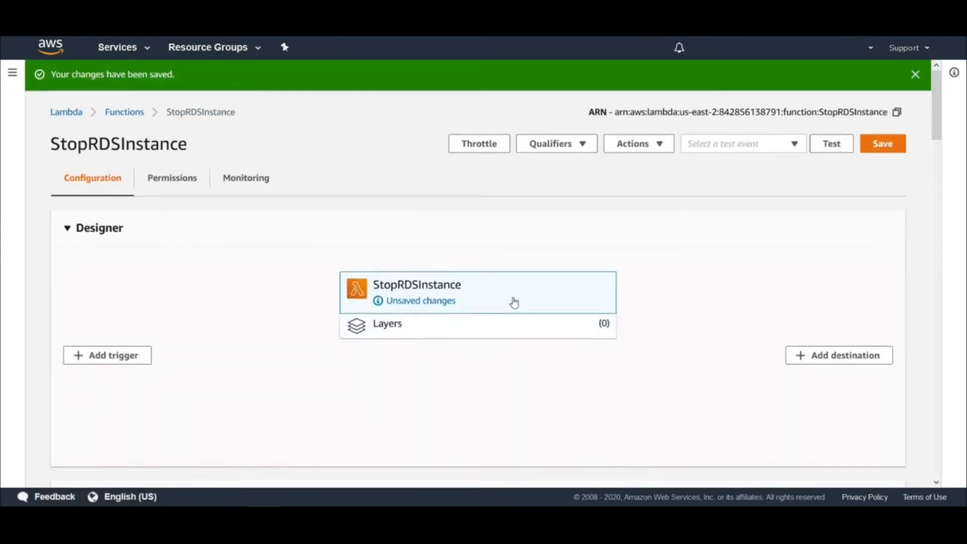
Create a test event named test123 from the Hello World template and save the StopRDSInstance function
scroll(513, 309, "down", 3)
scroll(508, 338, "down", 4)
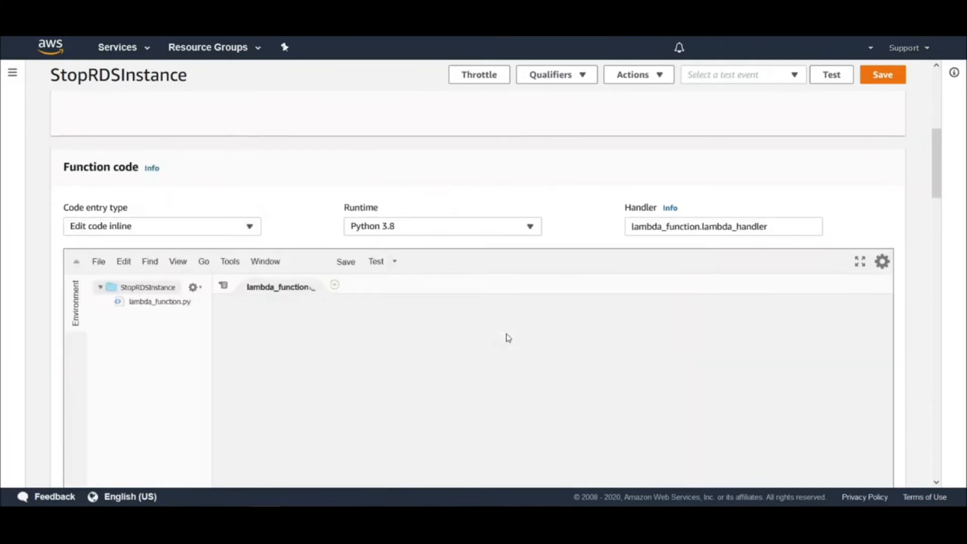
scroll(501, 335, "down", 1)
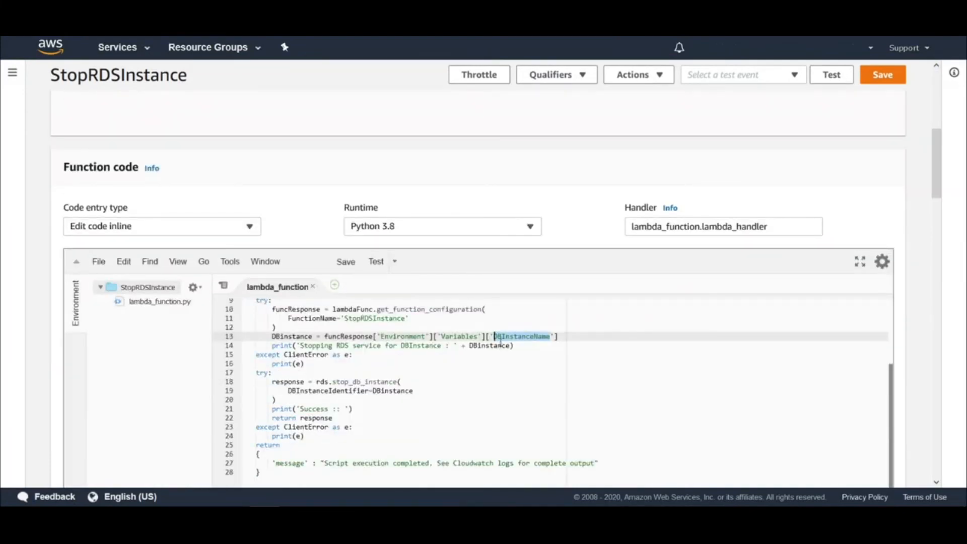
scroll(500, 341, "down", 5)
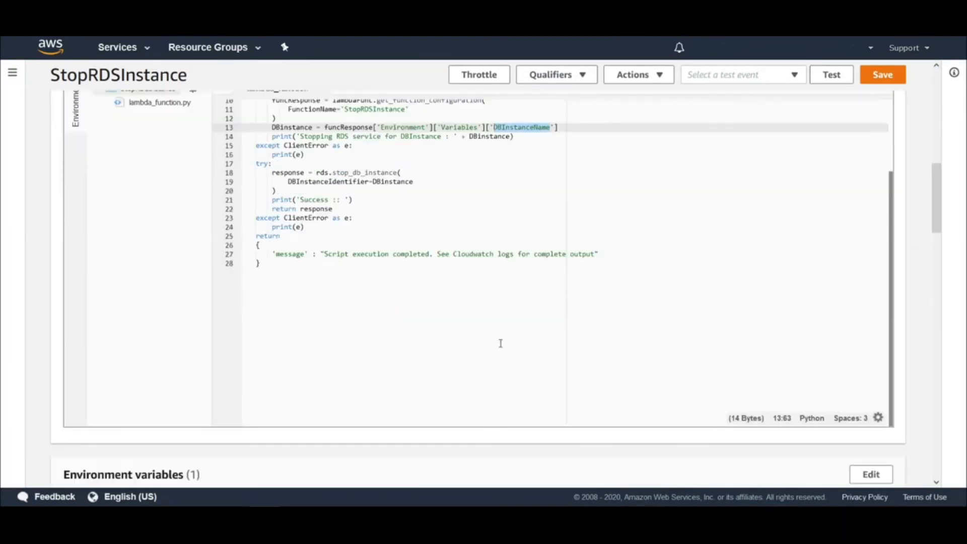
scroll(500, 342, "up", 8)
left_click_drag(935, 114, 939, 74)
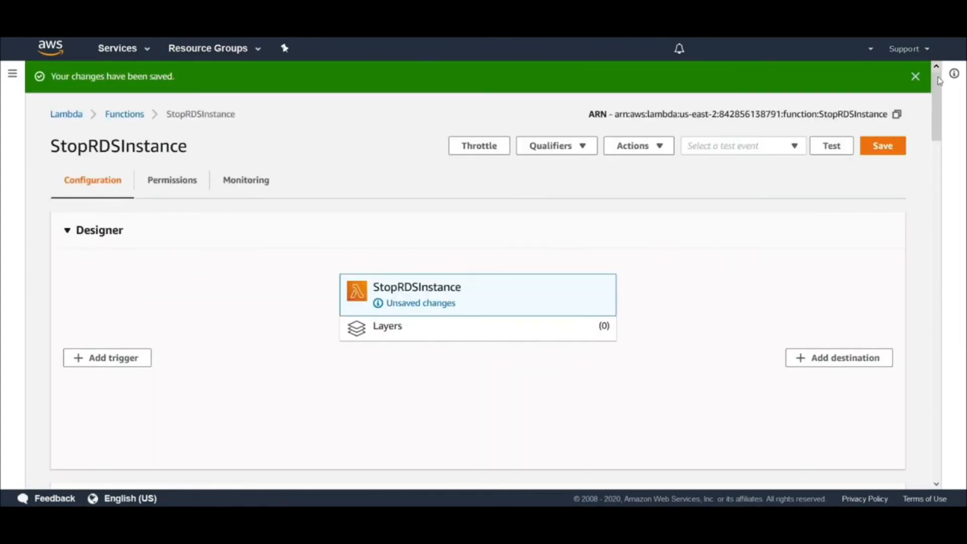
scroll(938, 75, "down", 1)
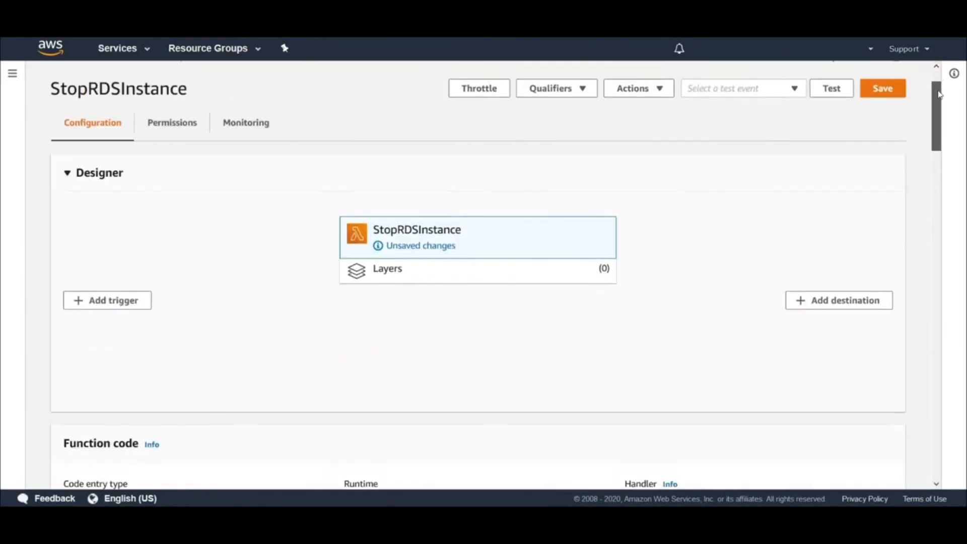
left_click(838, 88)
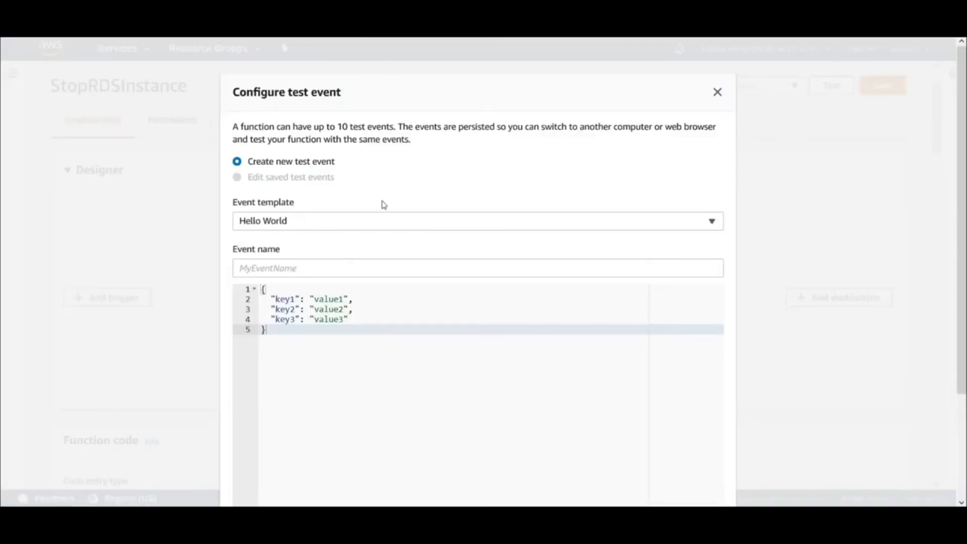
scroll(378, 258, "down", 3)
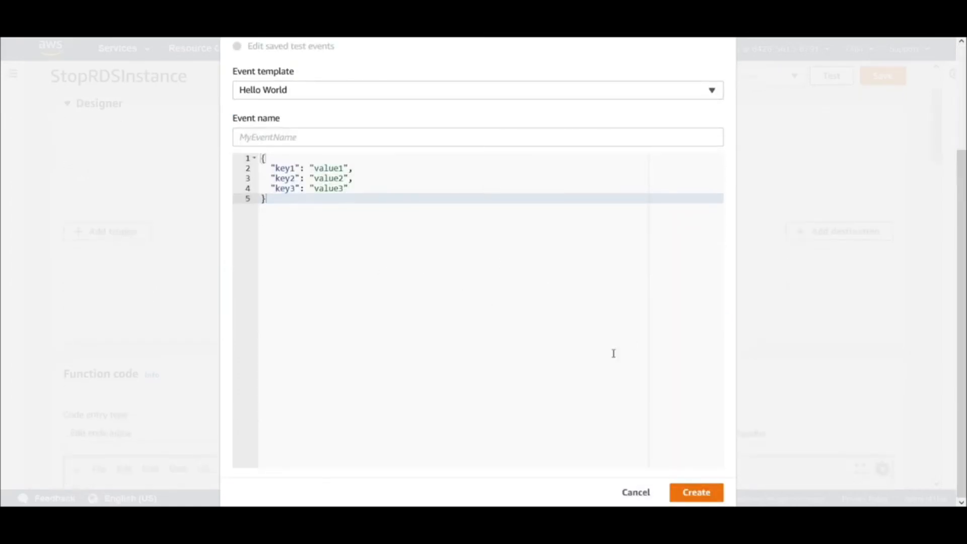
left_click(492, 139)
type("test123")
left_click(707, 491)
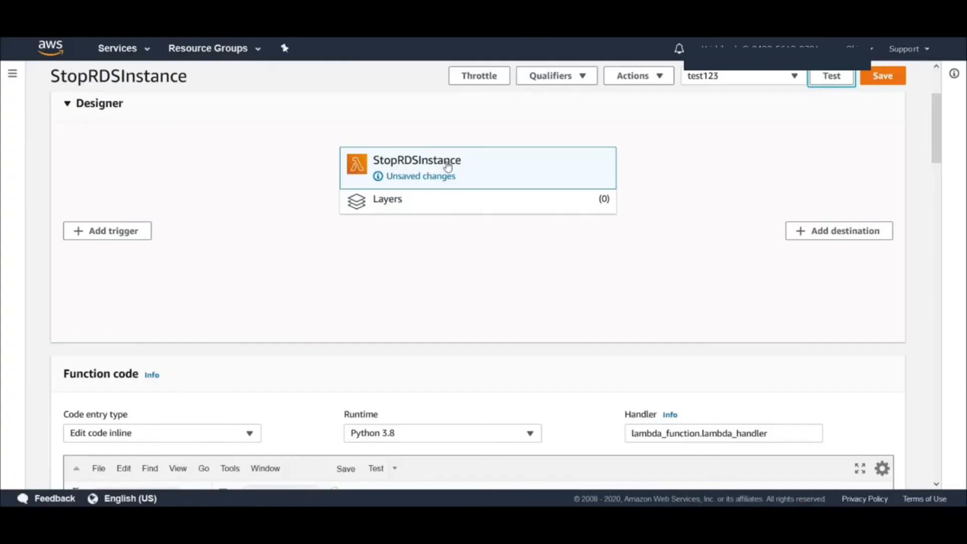
left_click(865, 80)
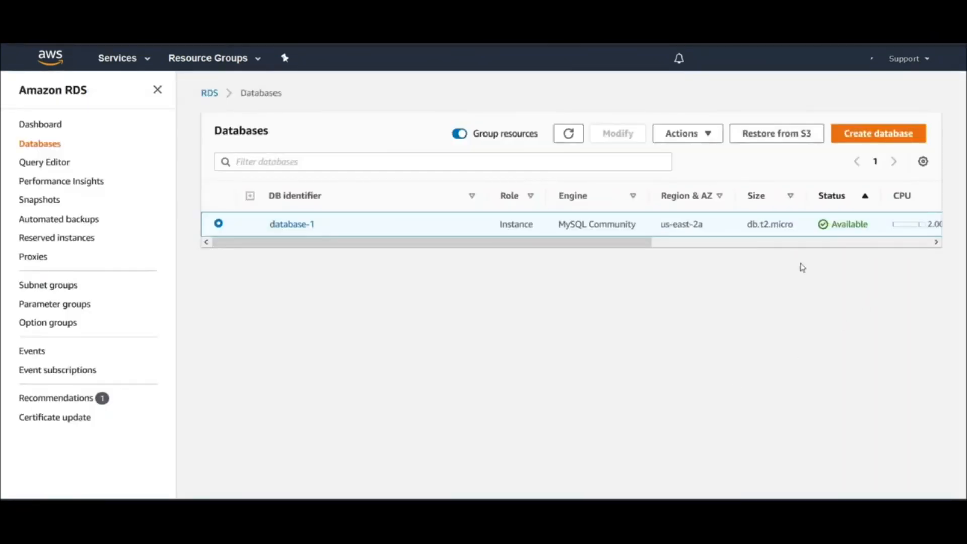
Refresh the database list in Amazon RDS to check the status of database-1
left_click(570, 135)
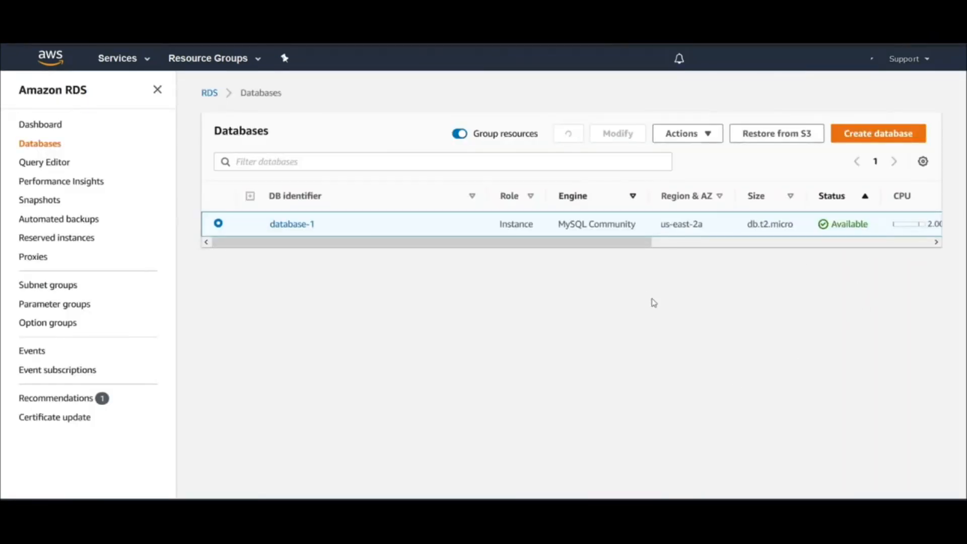